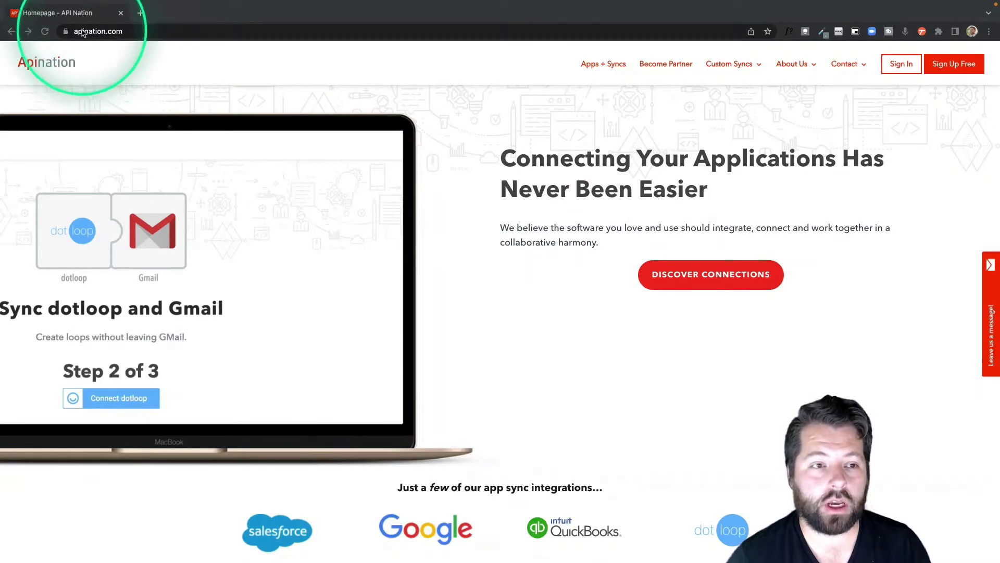
# Browse the supported-apps catalog and open the Google Sheets integration page
pyautogui.click(712, 281)
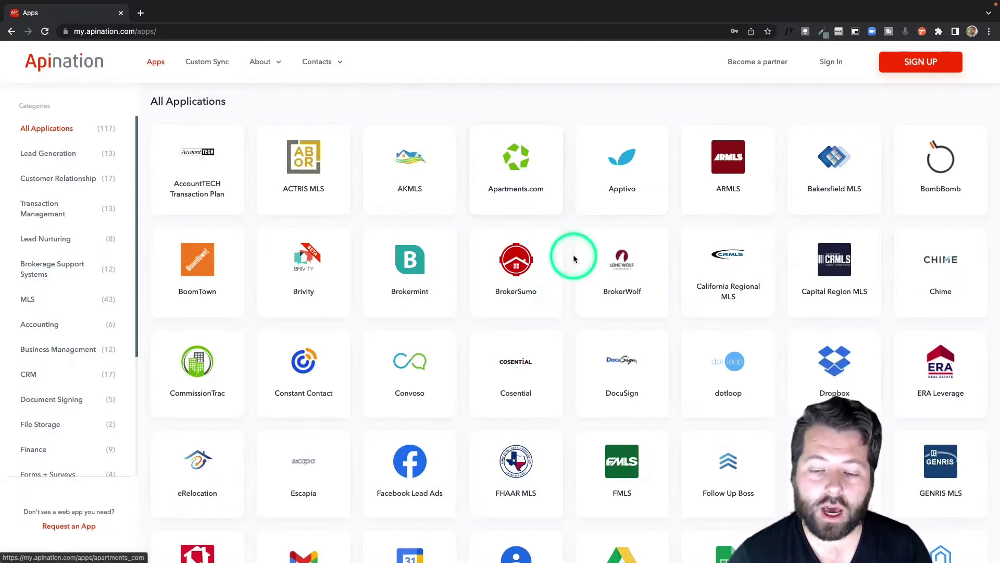
pyautogui.scroll(-2, 573, 255)
pyautogui.scroll(-1, 573, 254)
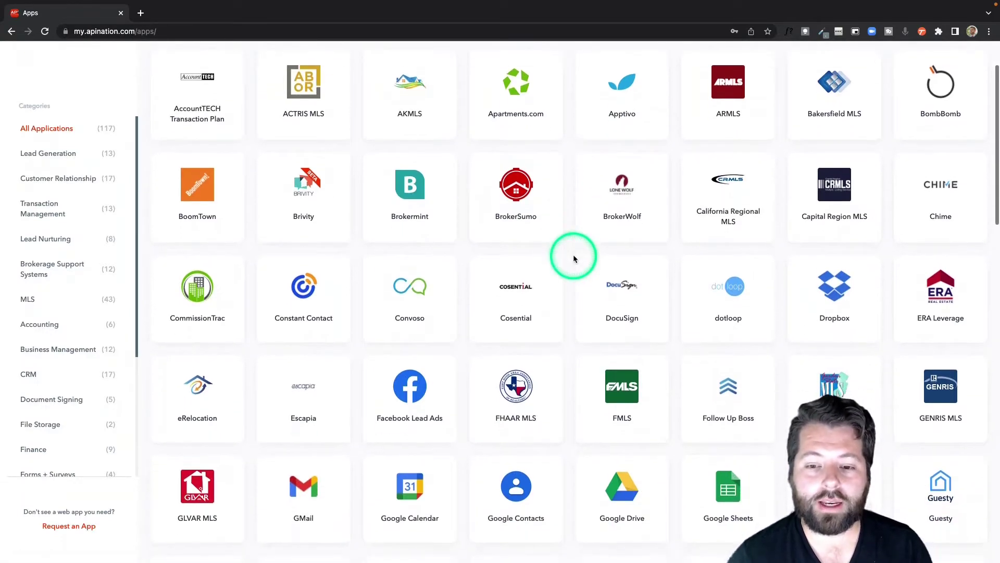
pyautogui.scroll(-4, 573, 254)
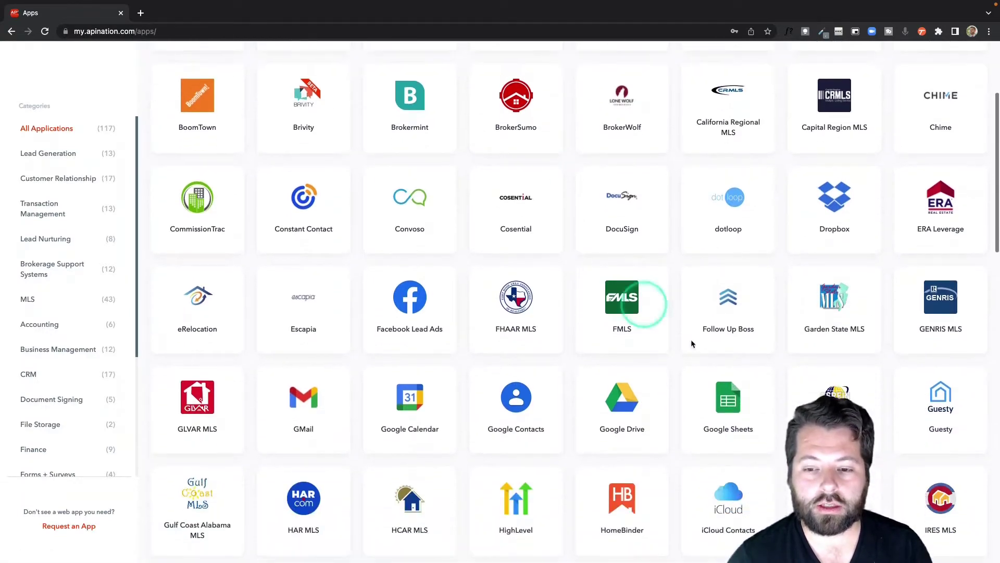
pyautogui.click(721, 400)
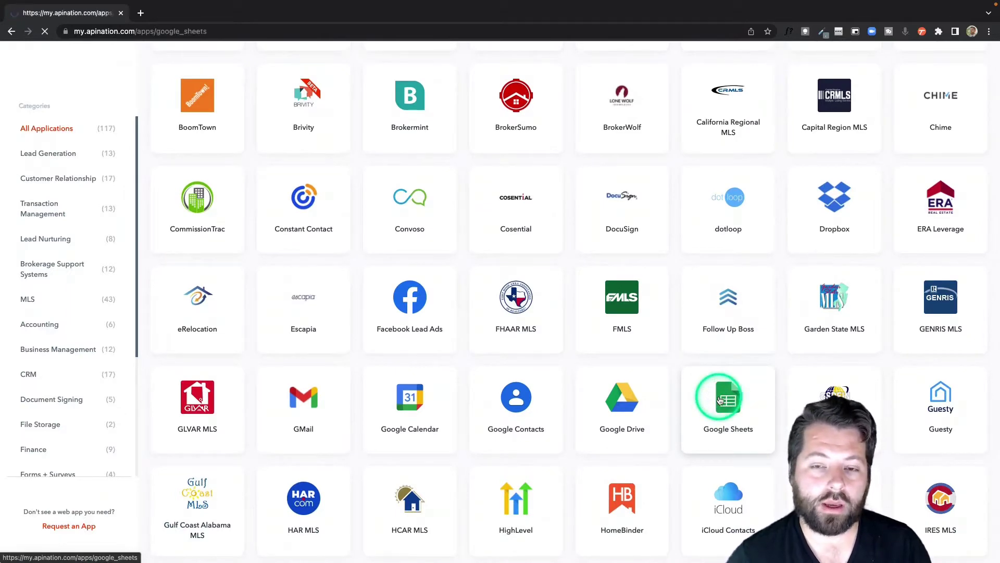
# Choose dotloop as the app to sync with Google Sheets
pyautogui.scroll(-5, 721, 401)
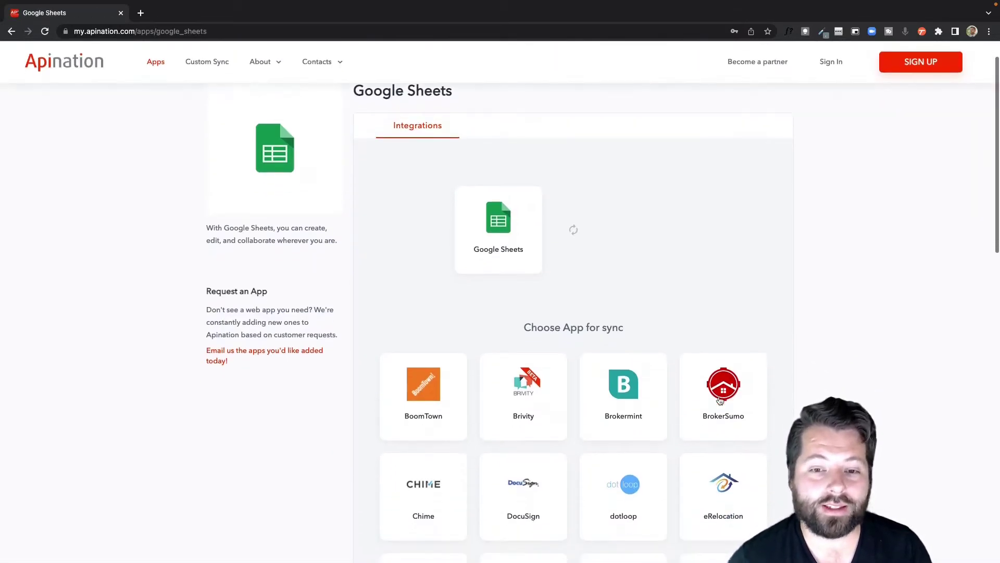
pyautogui.scroll(-3, 720, 401)
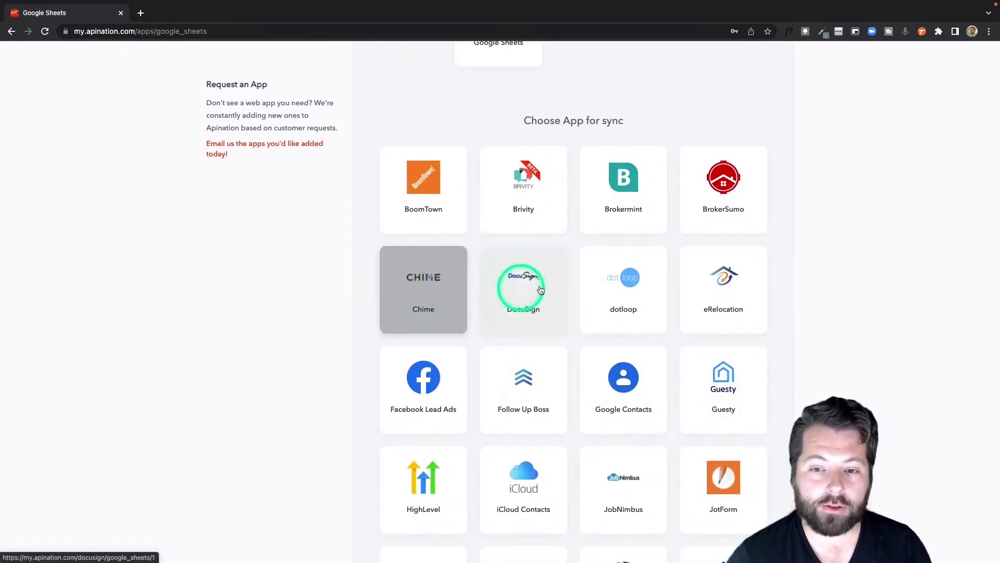
pyautogui.click(613, 255)
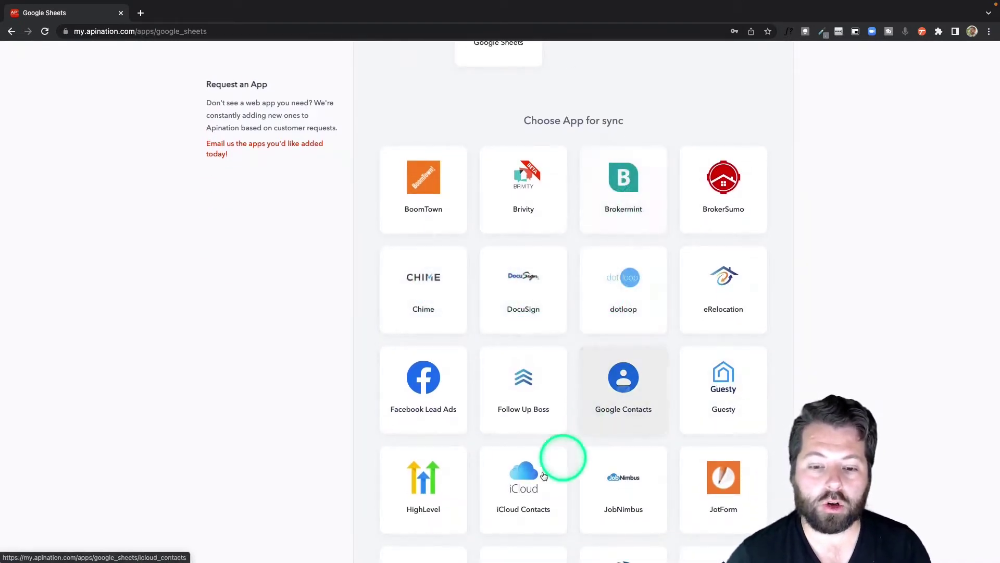
pyautogui.scroll(-2, 552, 467)
pyautogui.scroll(-10, 465, 511)
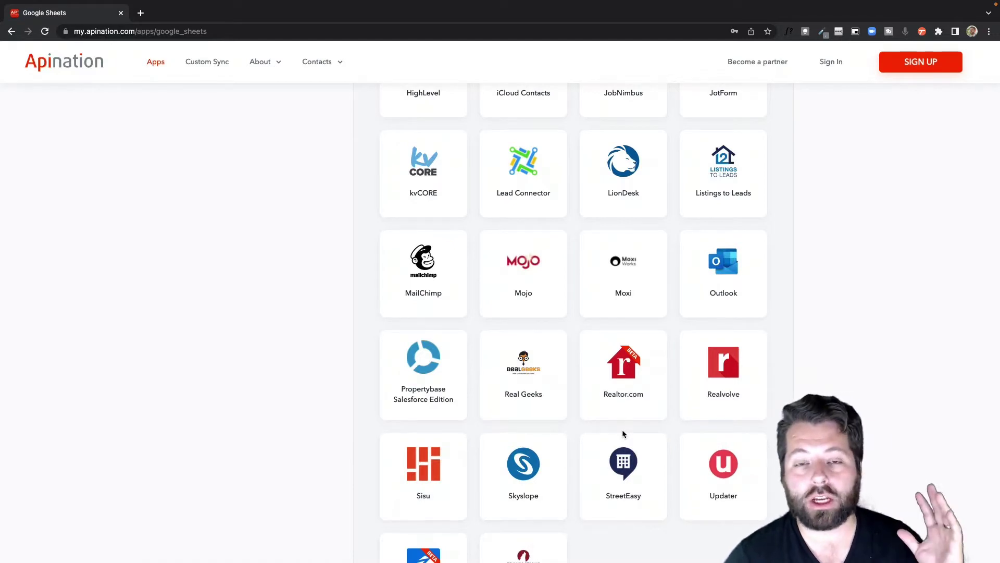
pyautogui.click(640, 273)
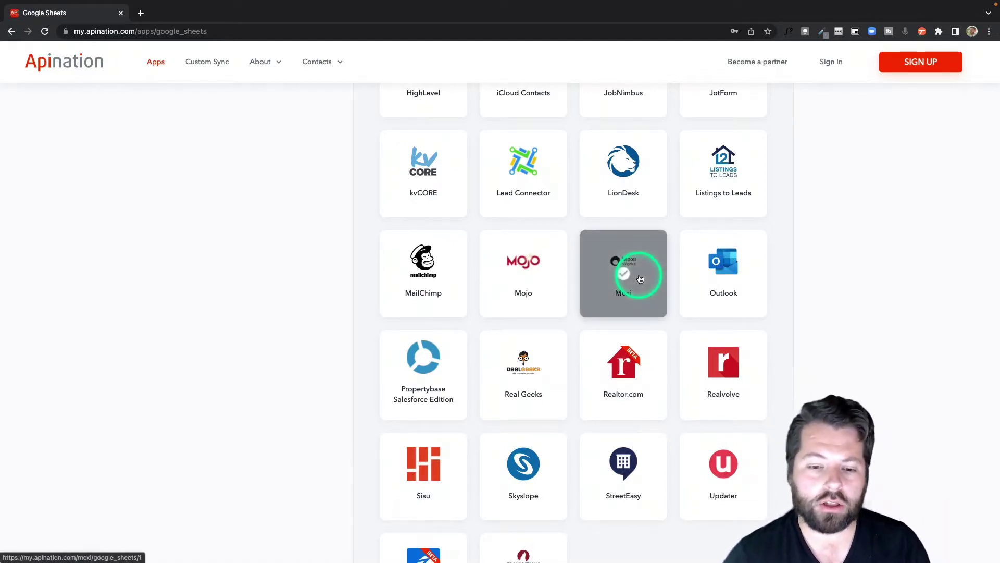
pyautogui.scroll(6, 641, 280)
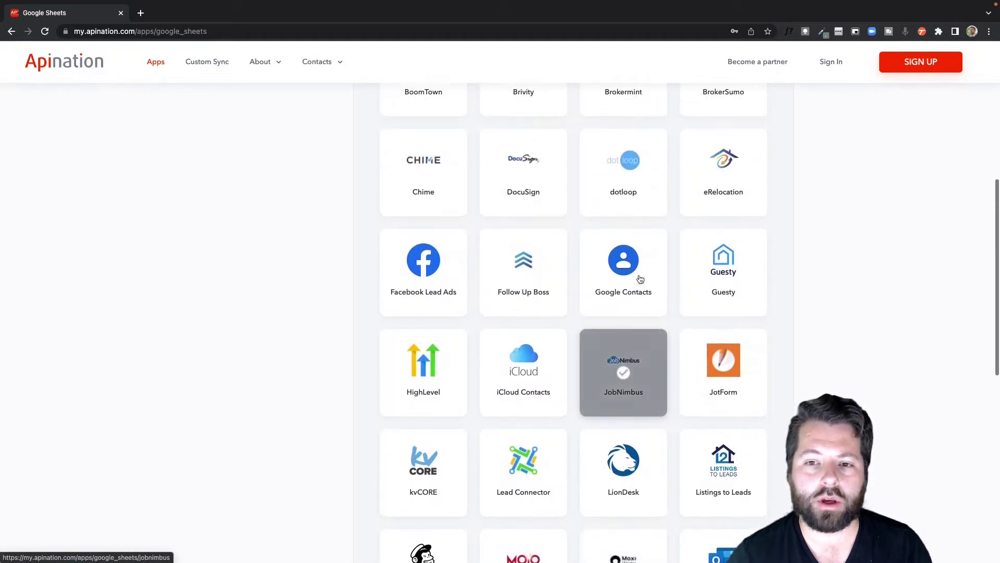
# Connect the dotloop account and approve Apination's access to it
pyautogui.click(628, 179)
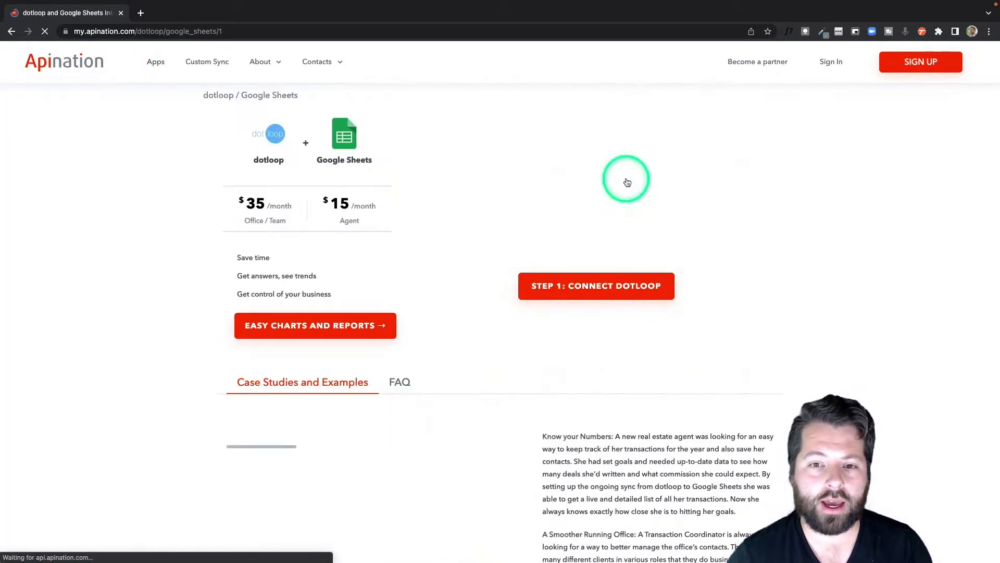
pyautogui.click(609, 178)
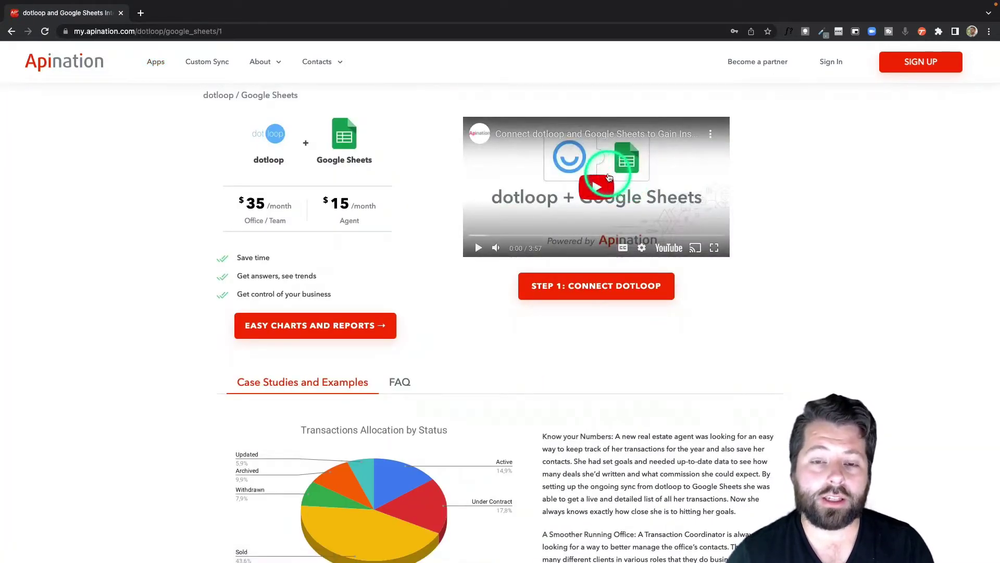
pyautogui.click(594, 288)
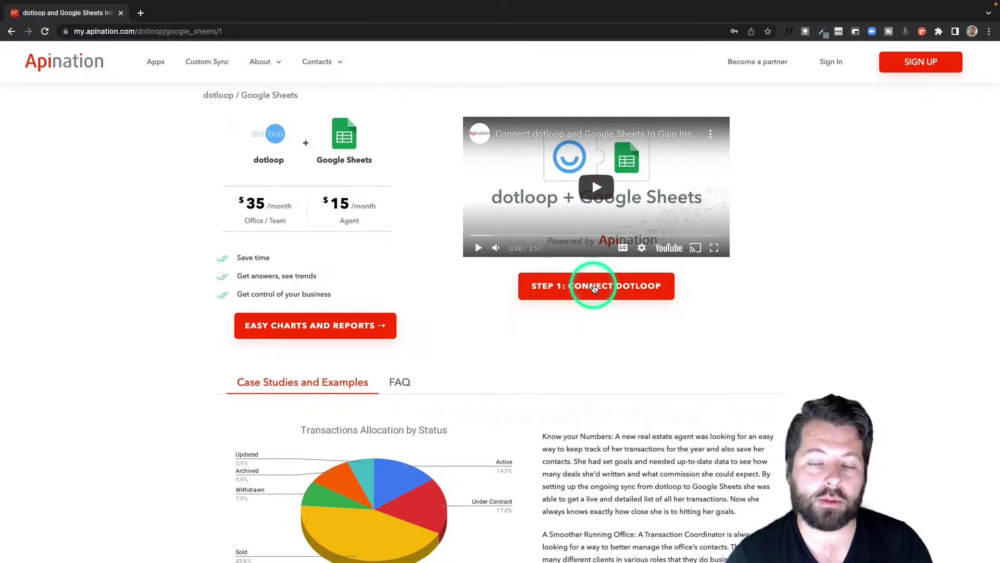
pyautogui.click(593, 291)
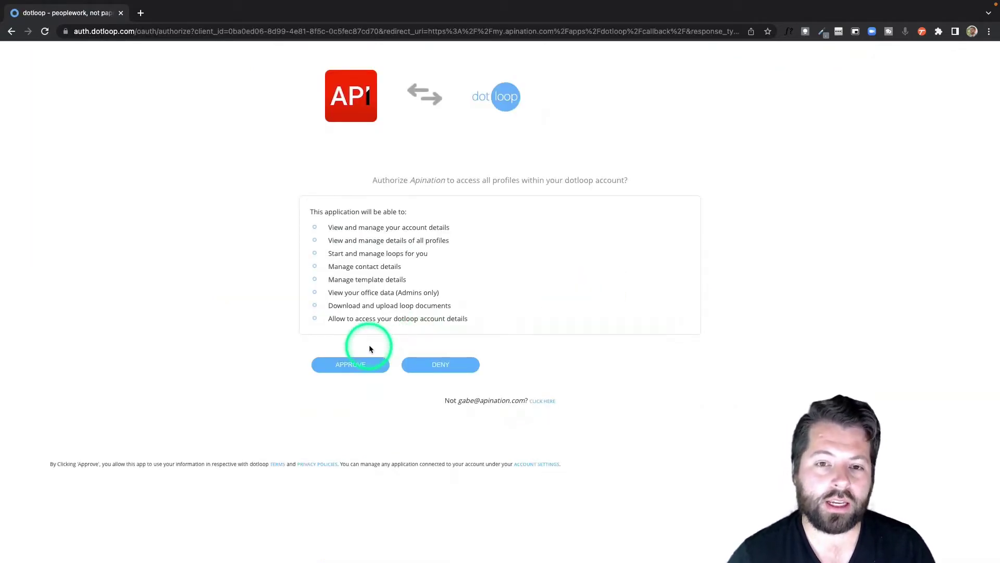
pyautogui.click(365, 362)
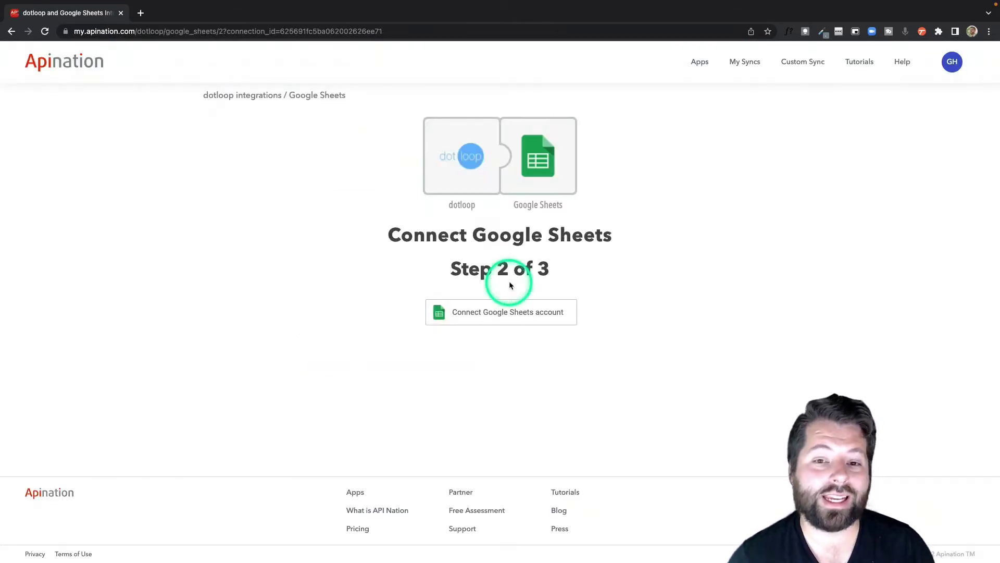
# Connect the Google Sheets account using the work Google account and allow access
pyautogui.click(488, 313)
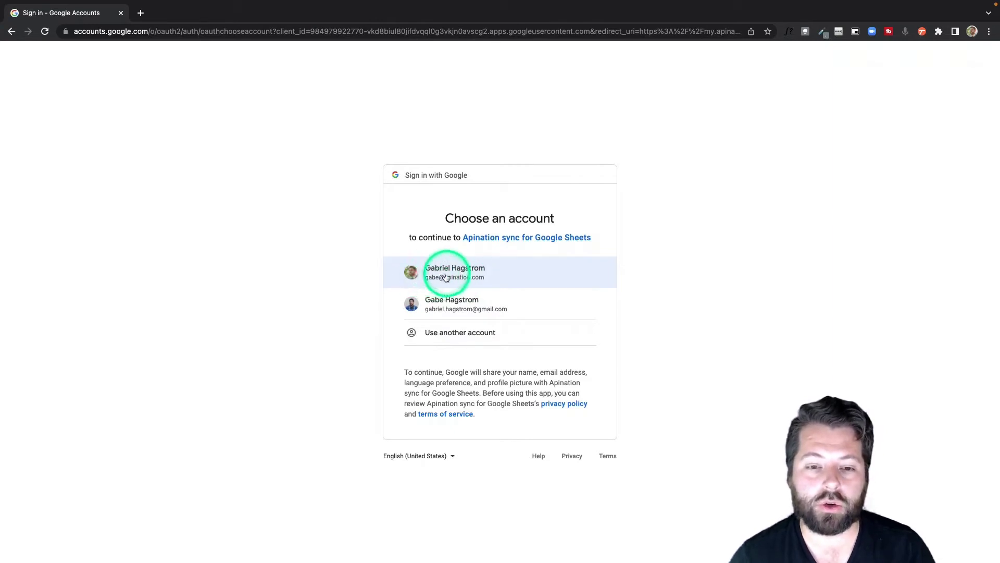
pyautogui.click(447, 277)
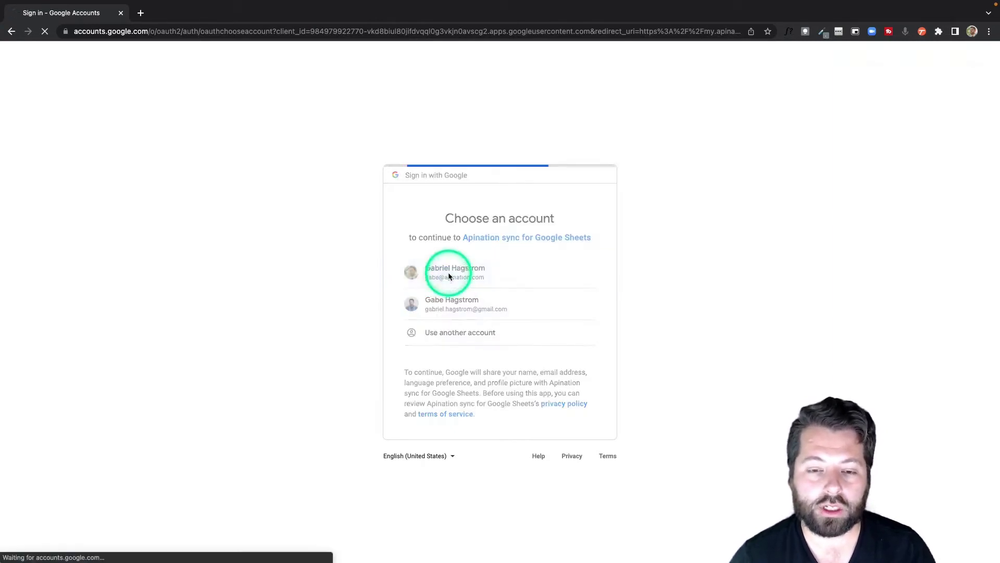
pyautogui.click(545, 457)
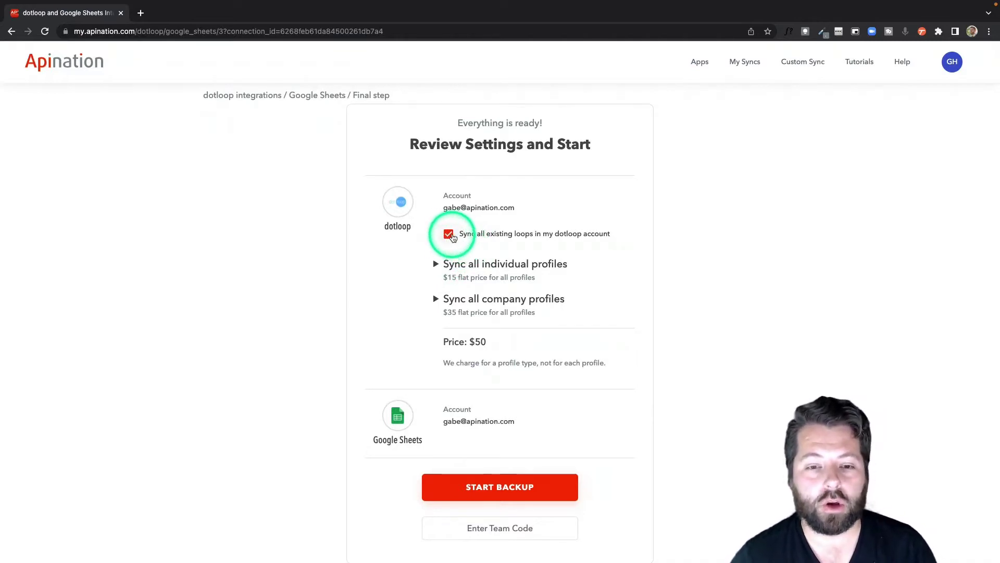
# Include every individual profile in the sync, not just the Default Profile
pyautogui.click(438, 269)
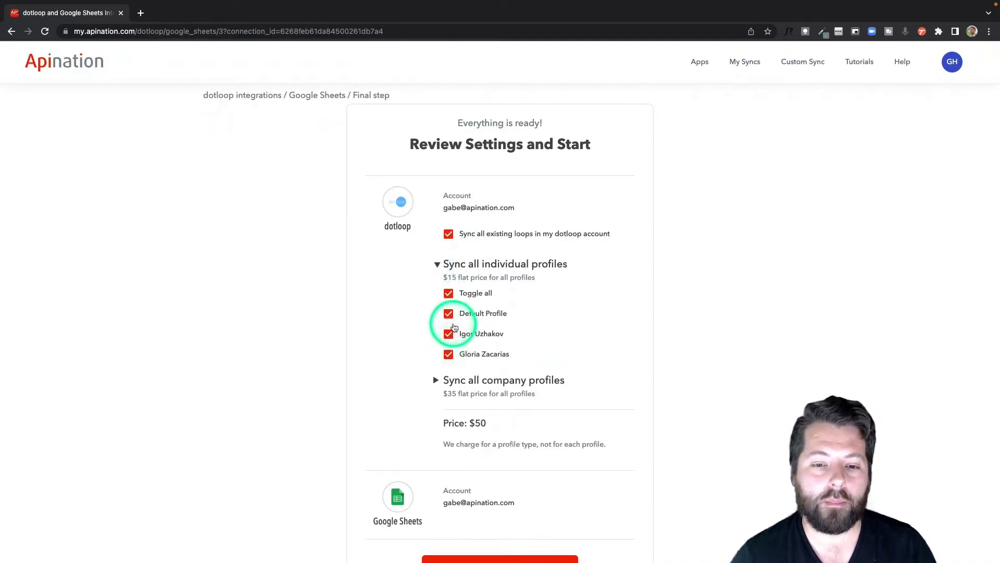
pyautogui.click(451, 297)
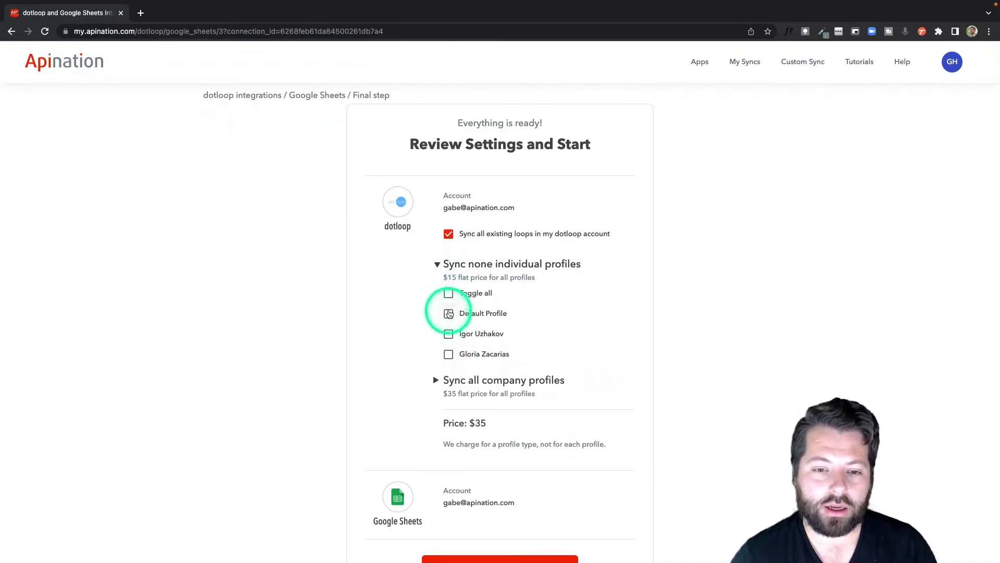
pyautogui.click(449, 314)
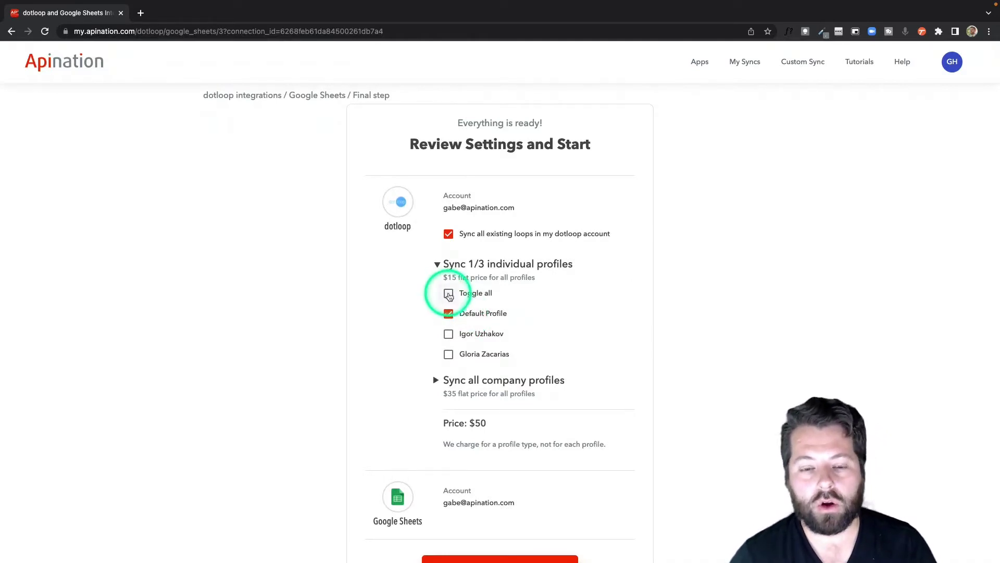
pyautogui.click(448, 293)
# Exclude all company profiles, lowering the price to $15, and start the backup
pyautogui.click(446, 379)
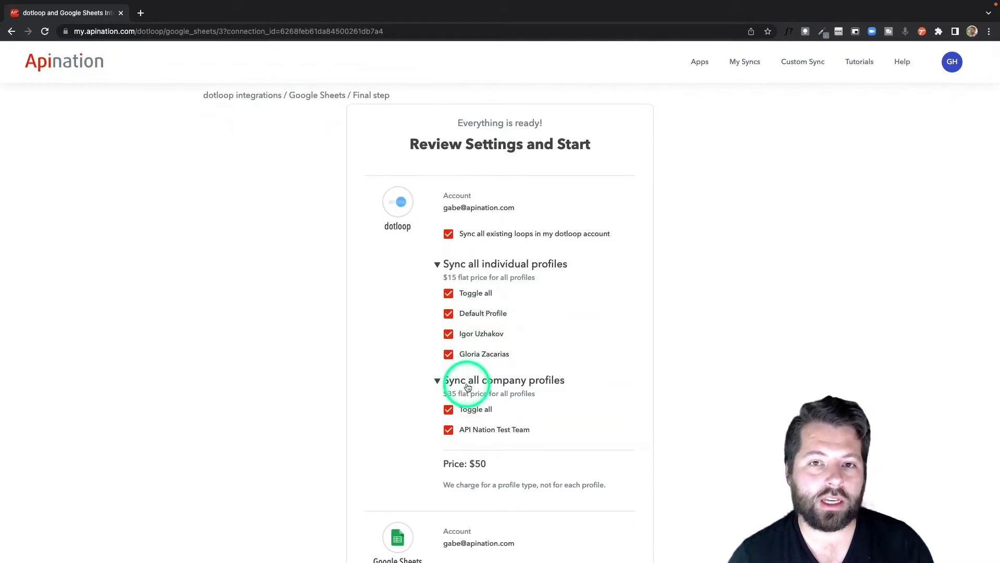
pyautogui.click(448, 410)
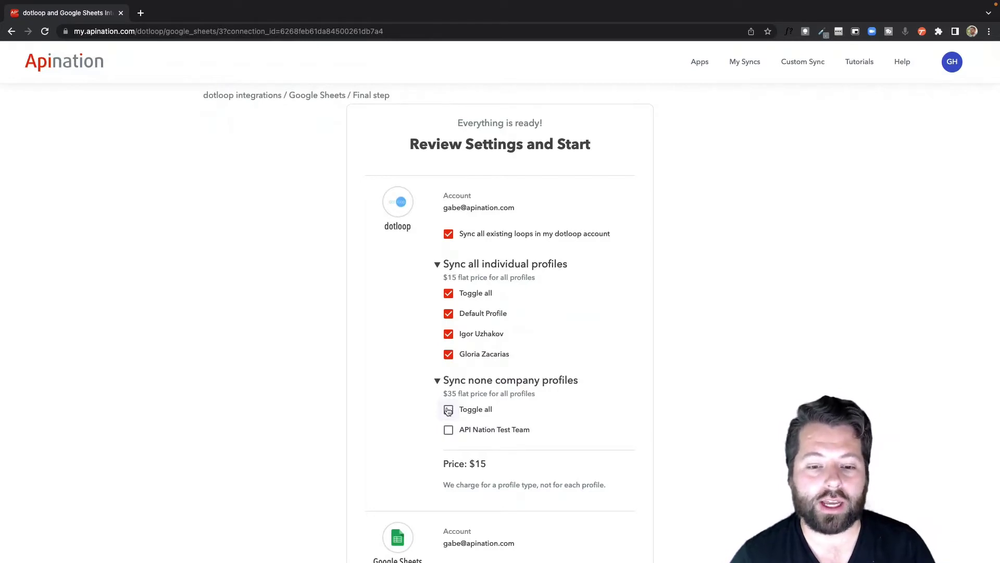
pyautogui.click(439, 380)
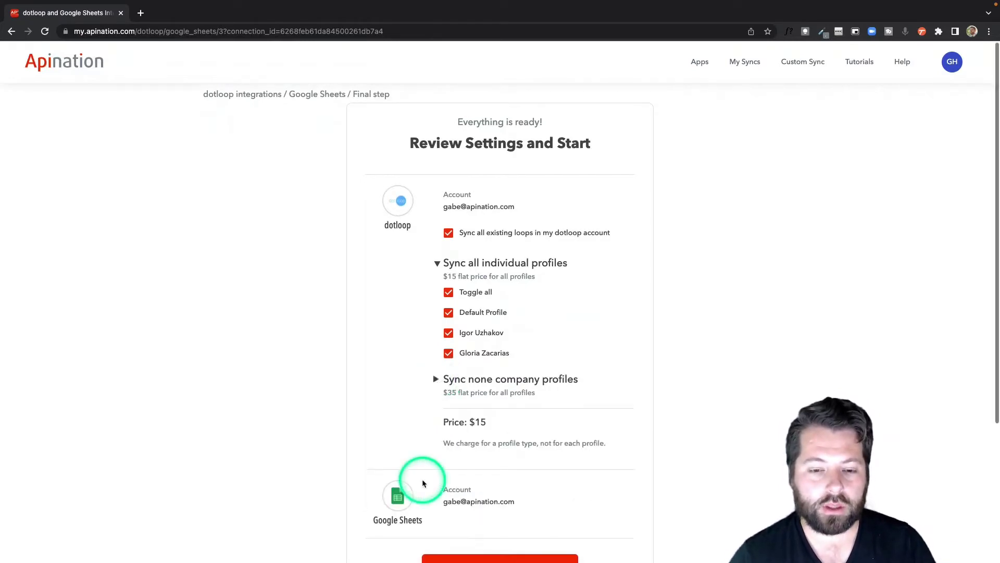
pyautogui.scroll(-3, 423, 484)
pyautogui.click(498, 435)
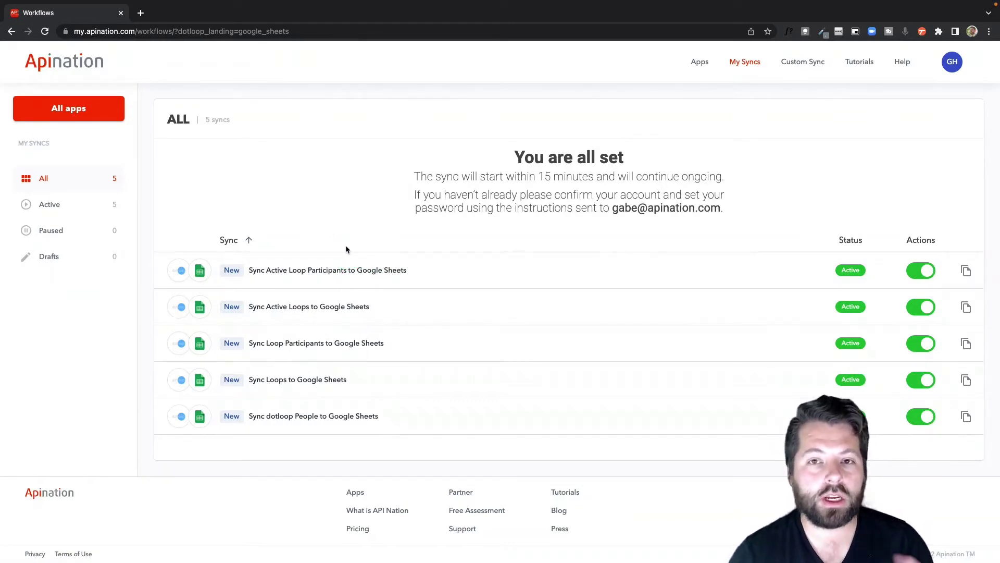
pyautogui.click(224, 264)
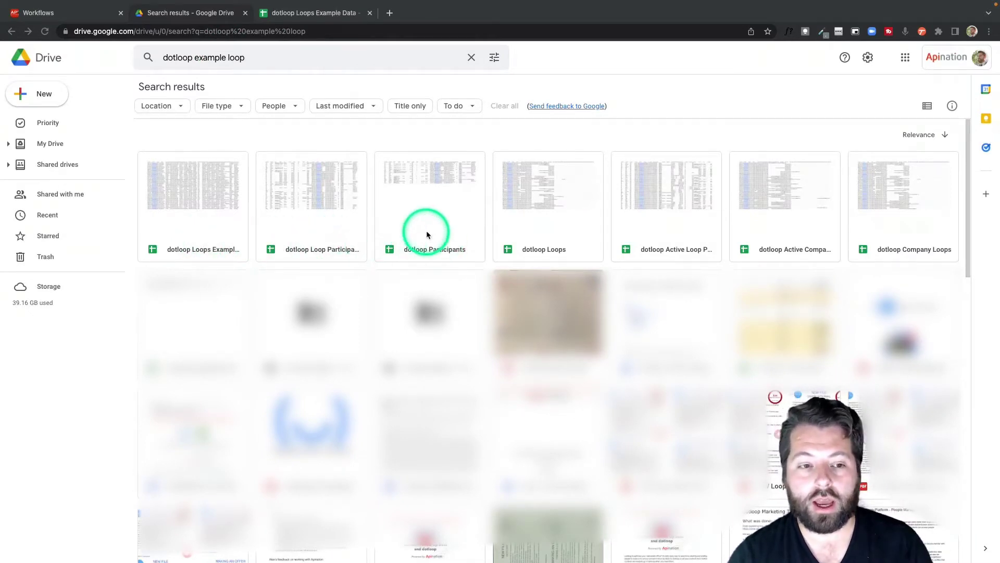
# Open the 'dotloop Loops Example Data' file from the Google Drive search results
pyautogui.doubleClick(191, 198)
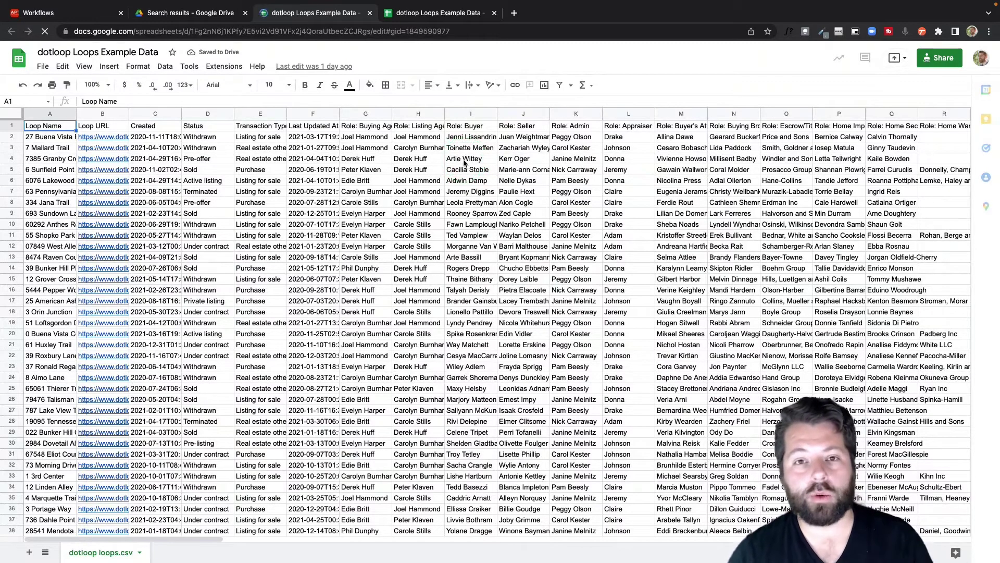
# Add filter dropdowns to every column header of the loop data
pyautogui.click(262, 138)
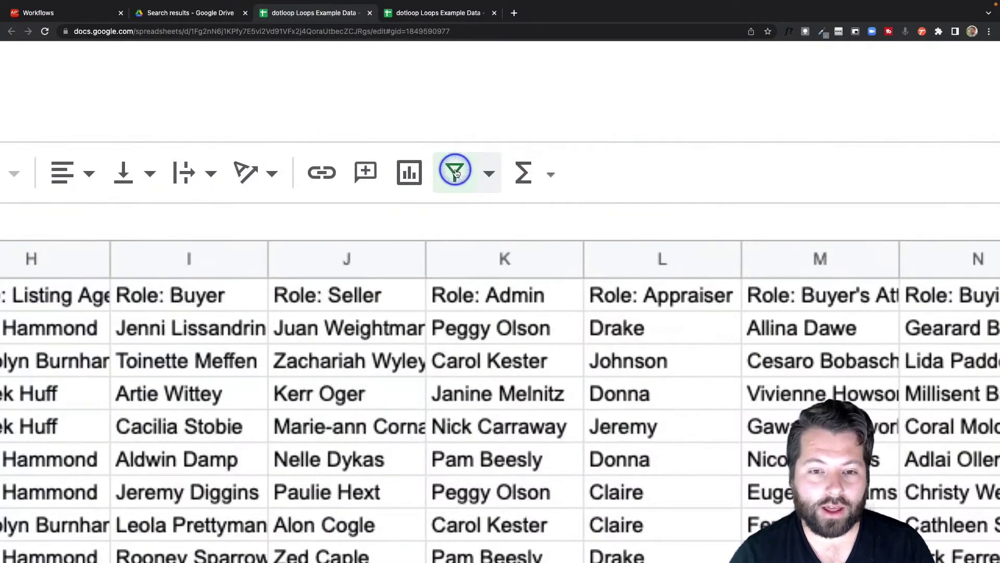
pyautogui.click(455, 173)
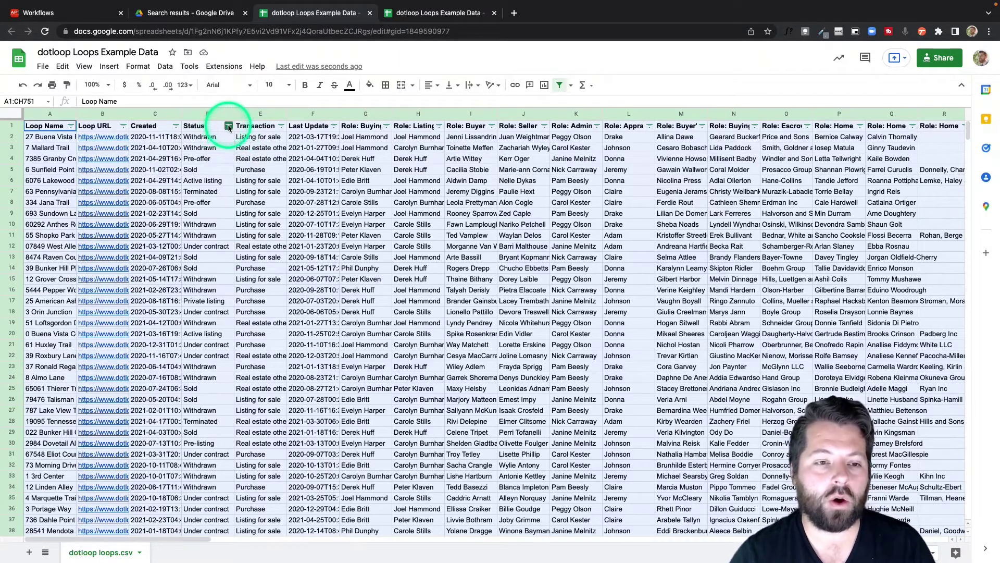
# Filter the Status column to show only Sold and Under contract loops
pyautogui.click(229, 126)
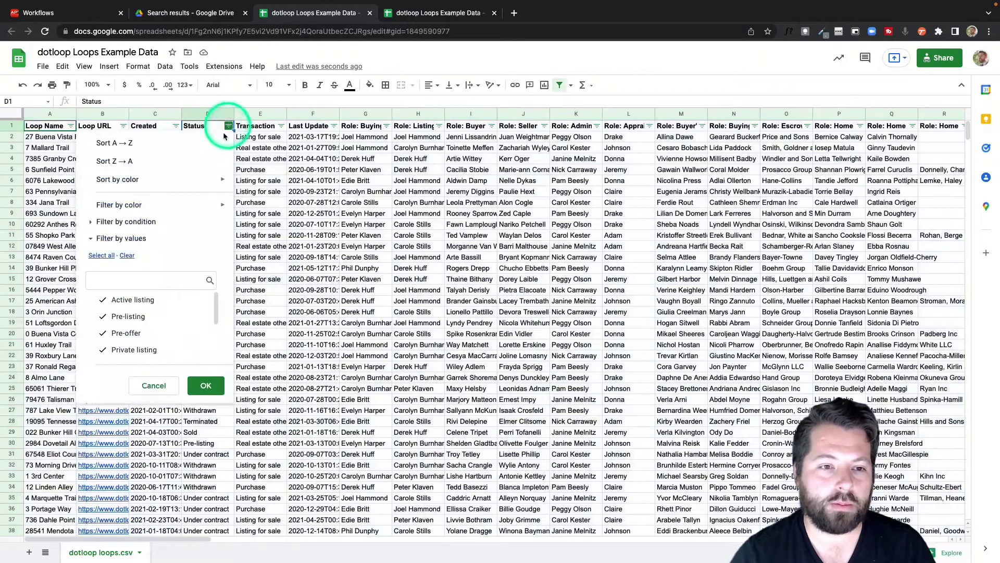
pyautogui.click(131, 260)
pyautogui.scroll(-2, 127, 319)
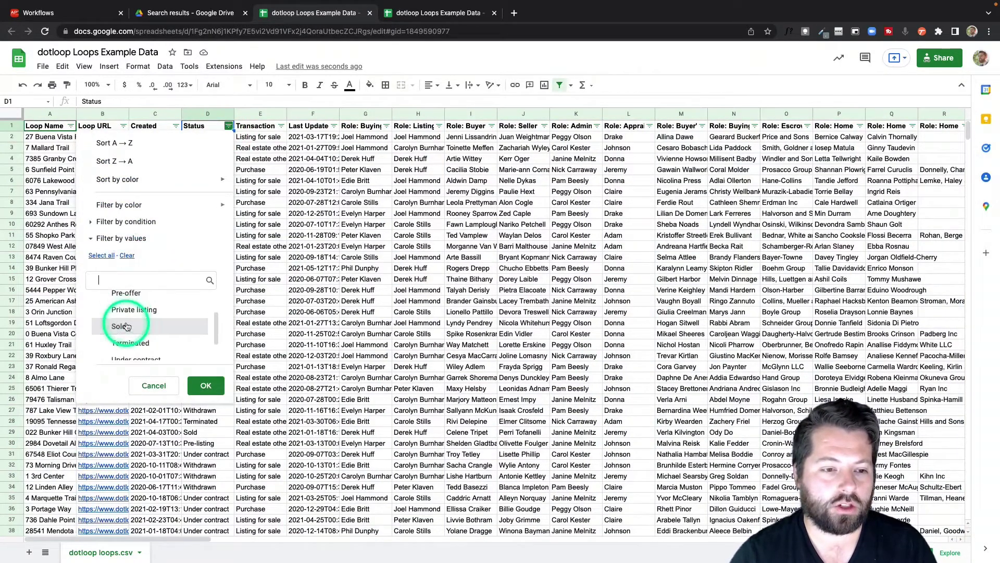
pyautogui.click(127, 327)
pyautogui.scroll(-1, 152, 361)
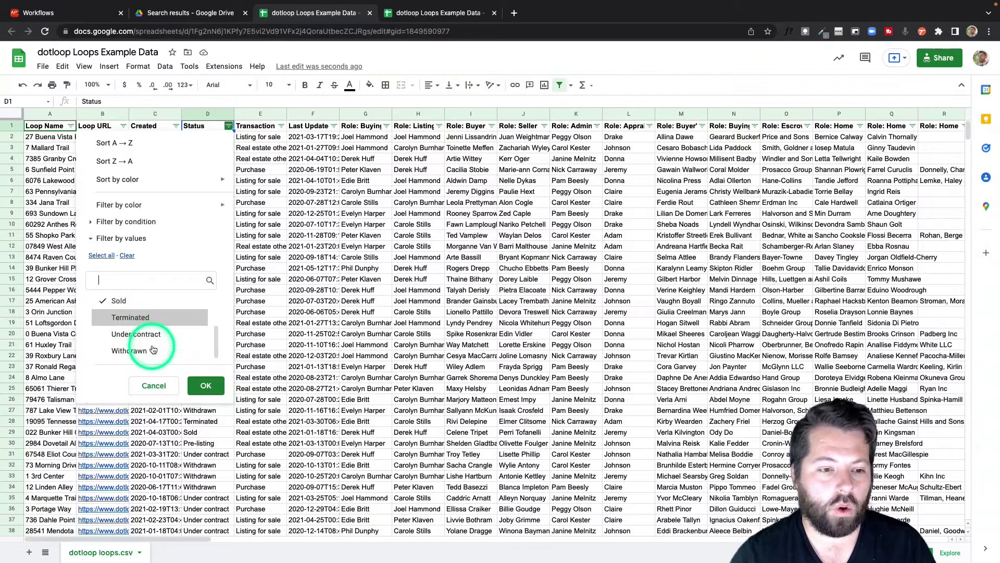
pyautogui.click(140, 334)
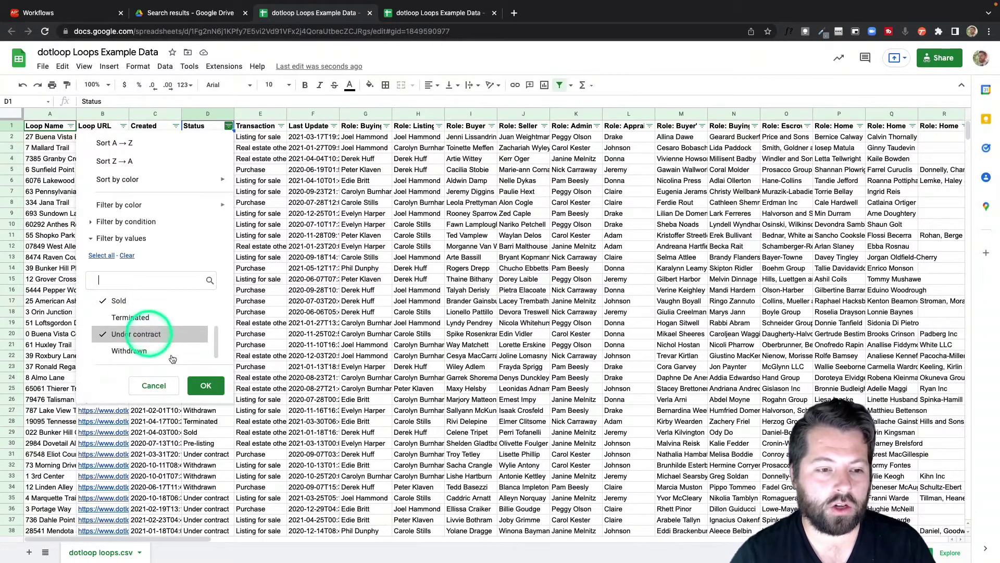
pyautogui.click(204, 387)
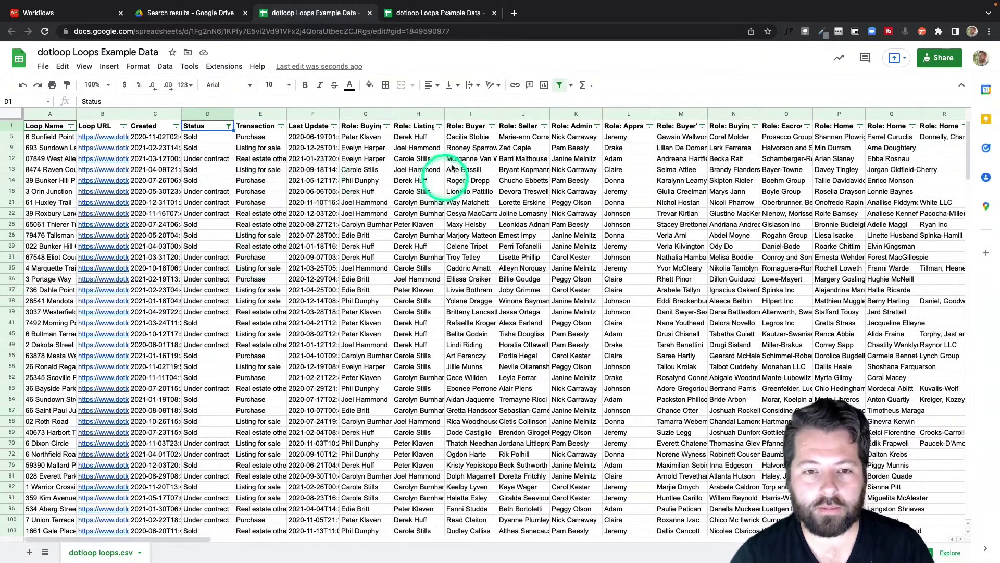
pyautogui.click(734, 125)
pyautogui.hscroll(3, 572, 120)
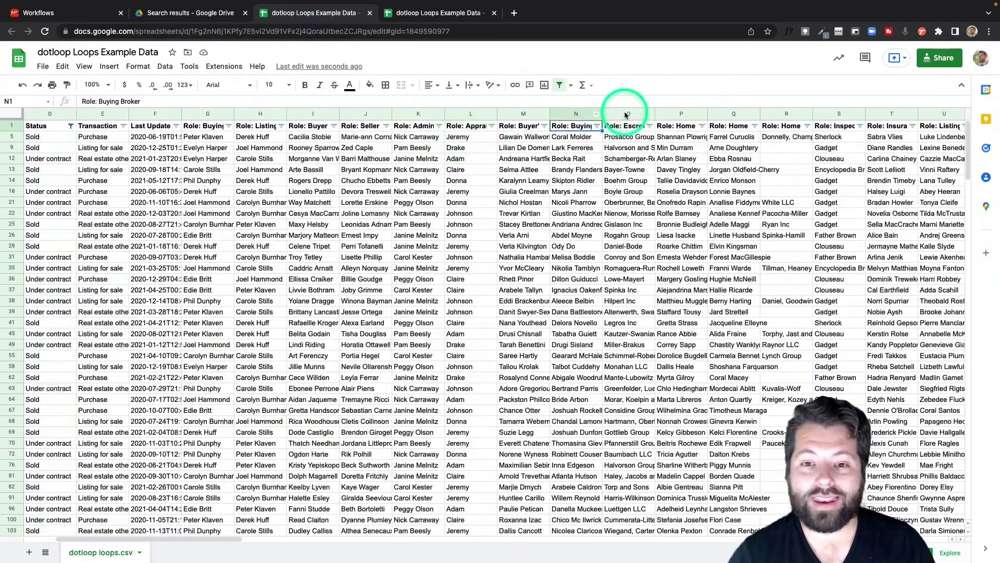
# Filter Zip/Postal Code to 92123, 92124, 92126, 92127 and 92129
pyautogui.hscroll(3, 626, 113)
pyautogui.hscroll(9, 626, 113)
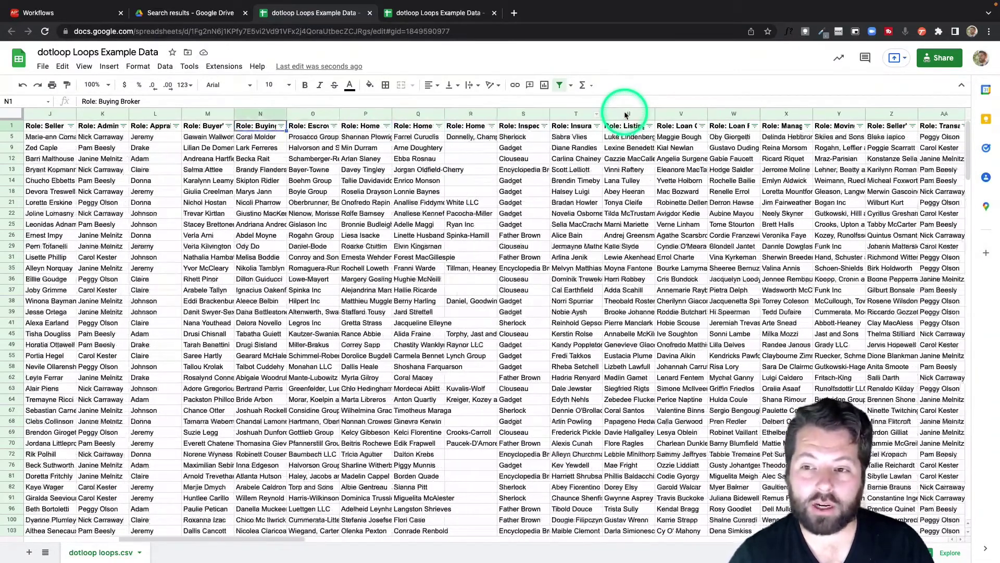
pyautogui.hscroll(3, 625, 114)
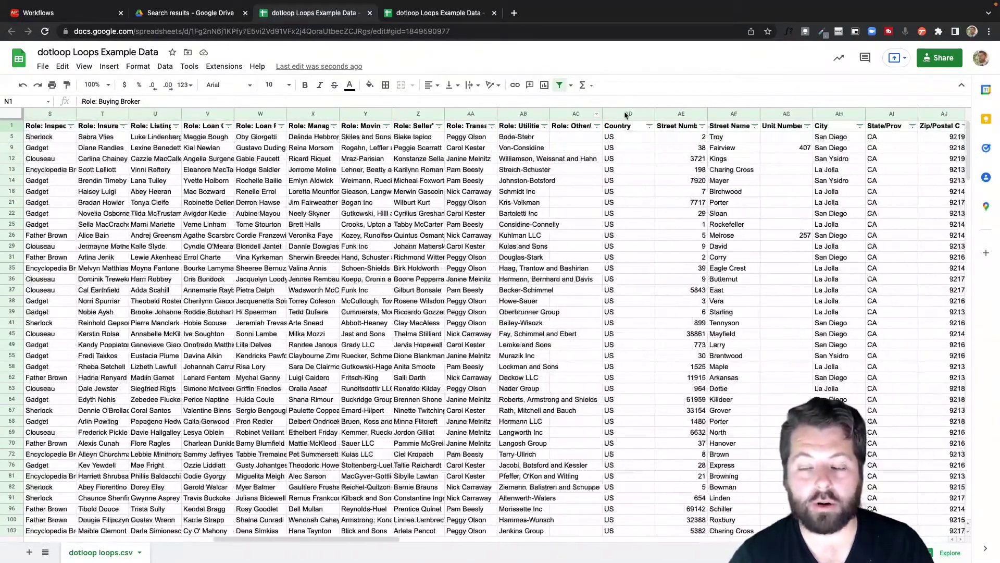
pyautogui.hscroll(4, 625, 115)
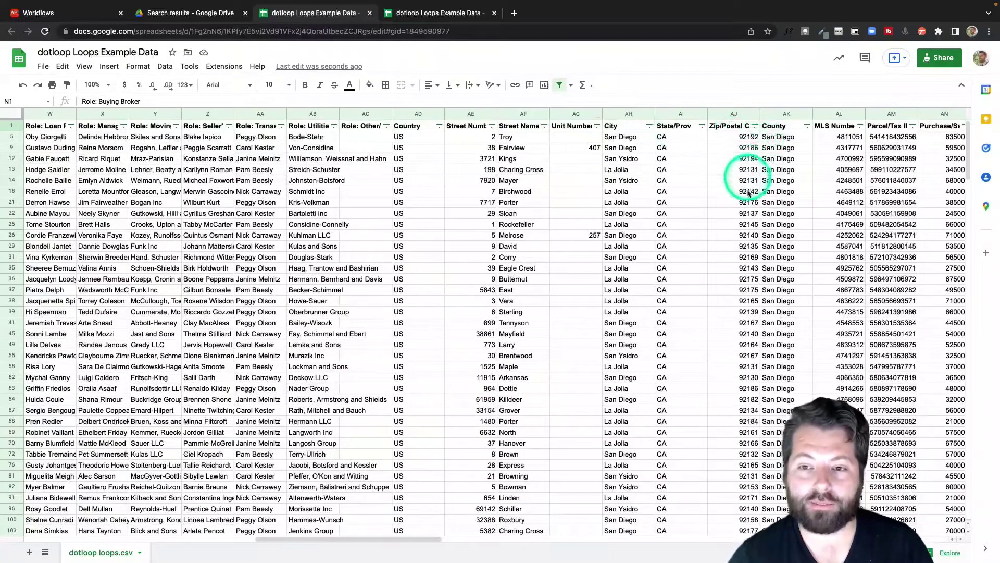
pyautogui.click(755, 126)
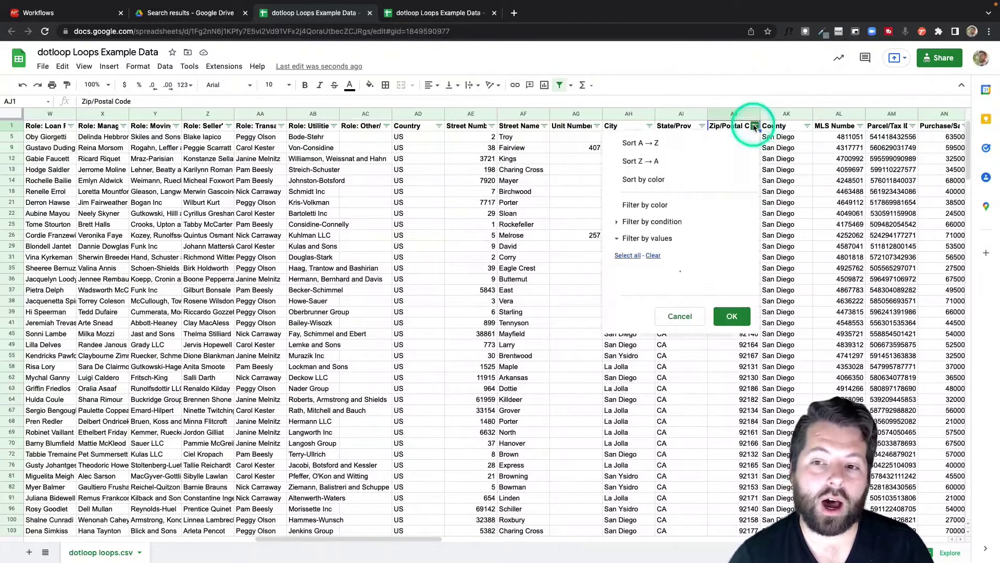
pyautogui.click(653, 255)
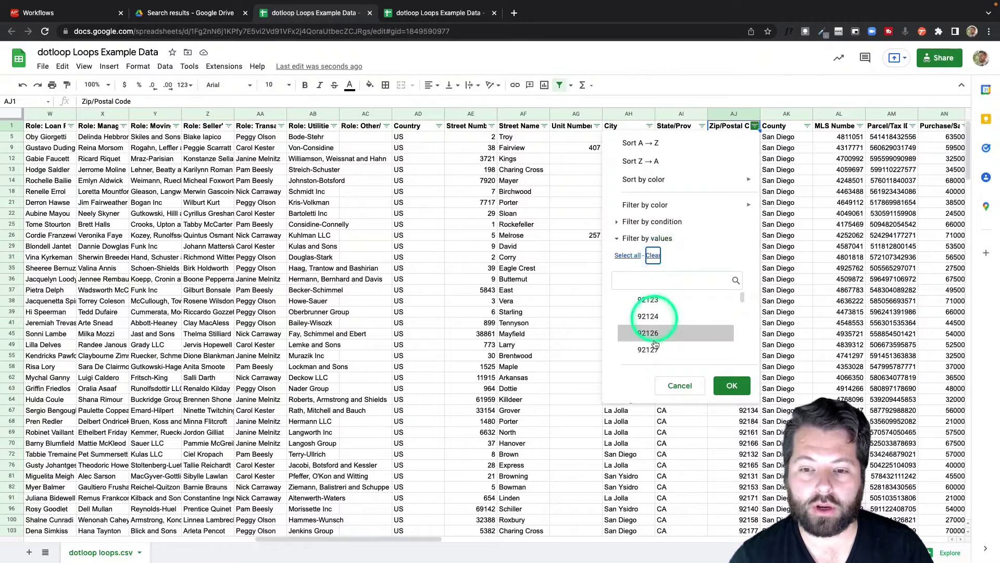
pyautogui.scroll(-1, 655, 344)
pyautogui.scroll(1, 651, 318)
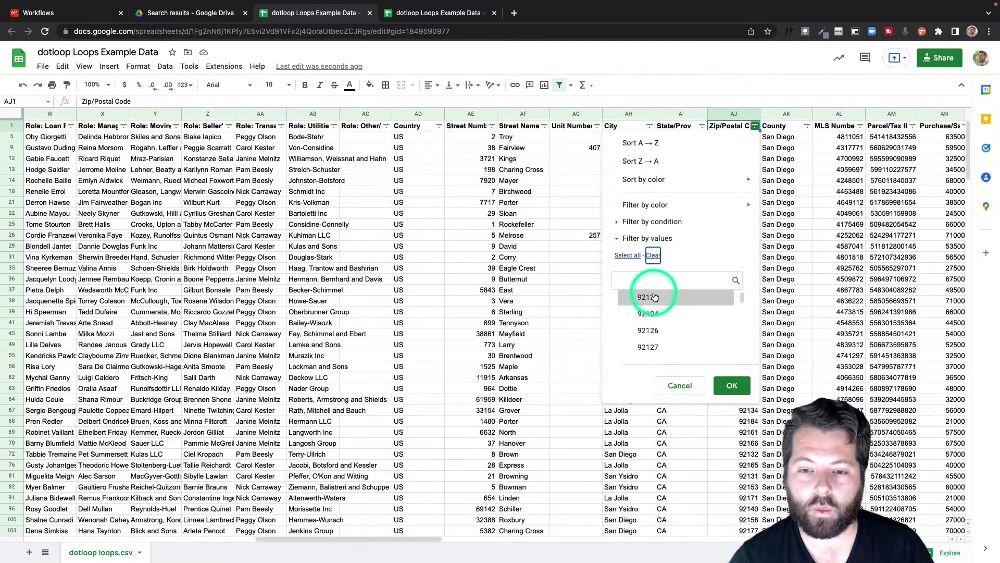
pyautogui.click(648, 297)
pyautogui.click(654, 315)
pyautogui.click(651, 330)
pyautogui.scroll(-1, 651, 333)
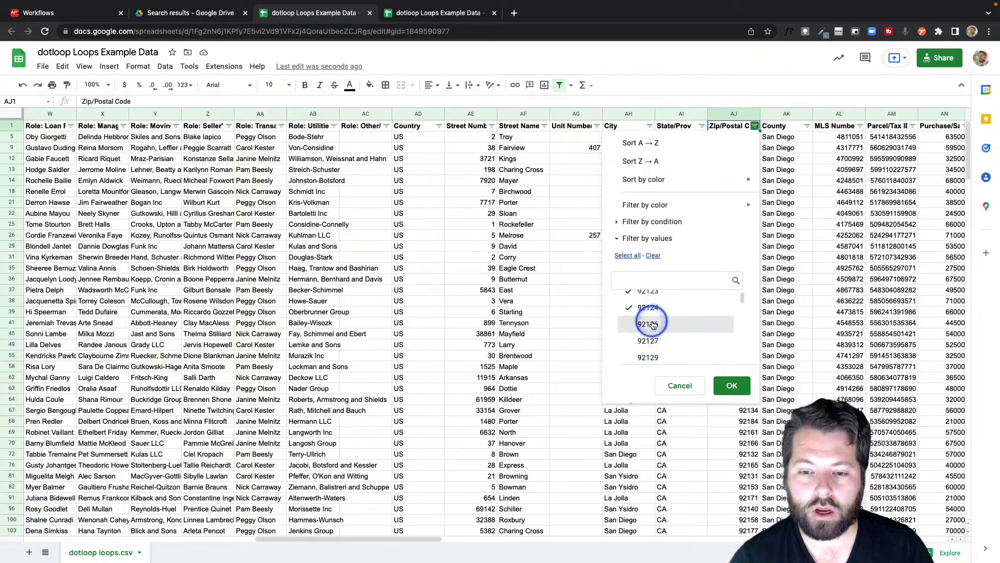
pyautogui.click(651, 340)
pyautogui.click(653, 356)
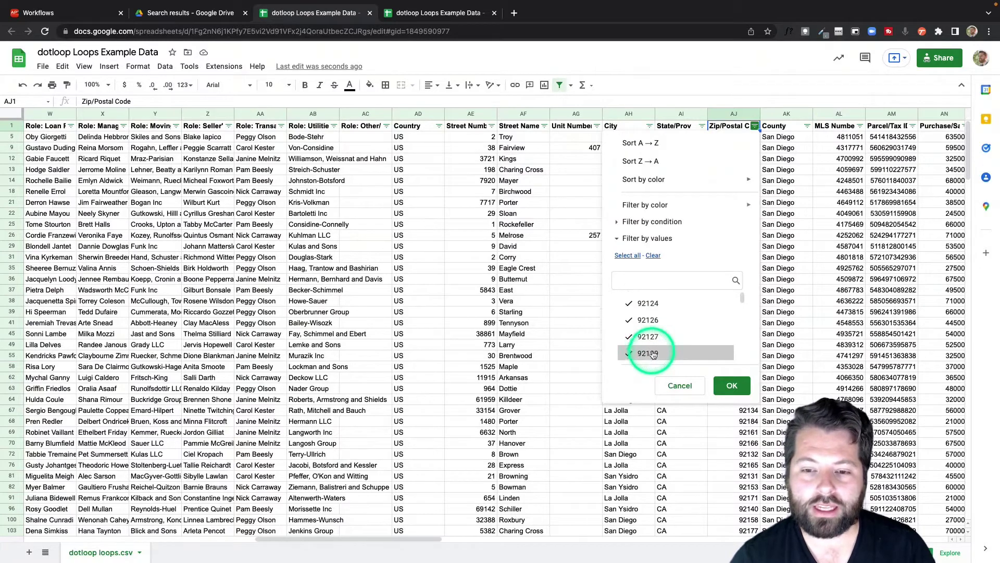
pyautogui.scroll(1, 655, 316)
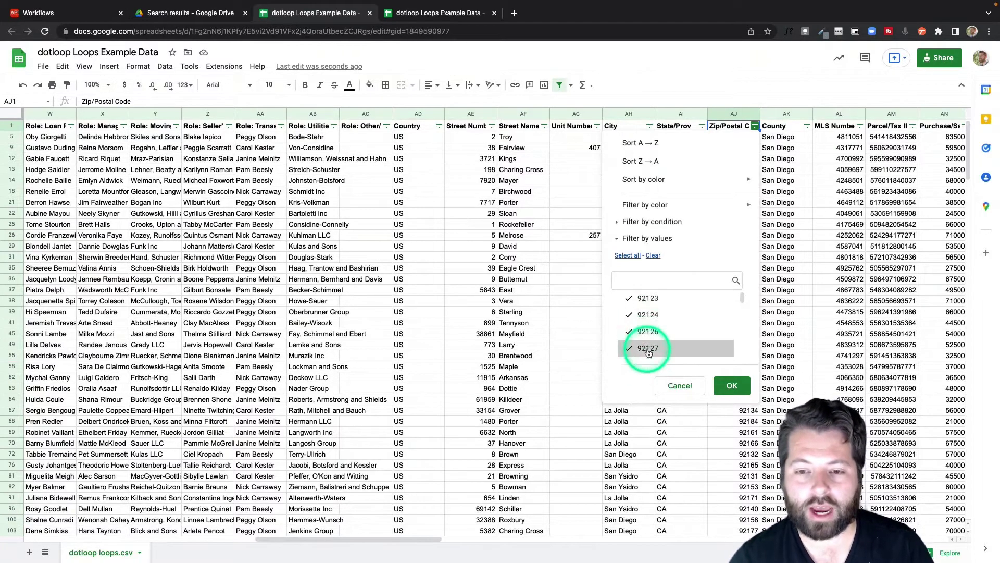
pyautogui.click(732, 385)
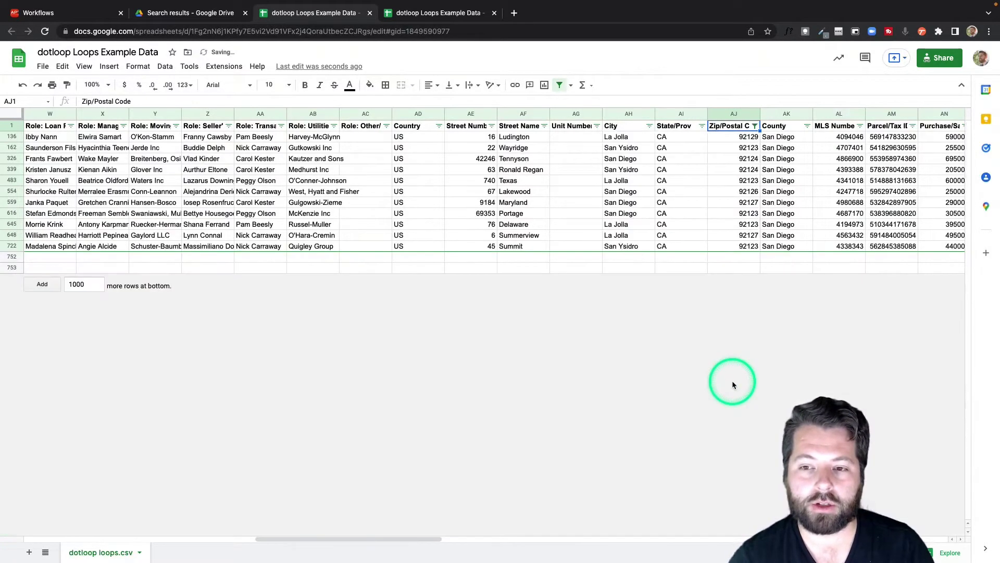
# Add more San Diego-area zip codes to the Zip/Postal Code filter
pyautogui.click(746, 130)
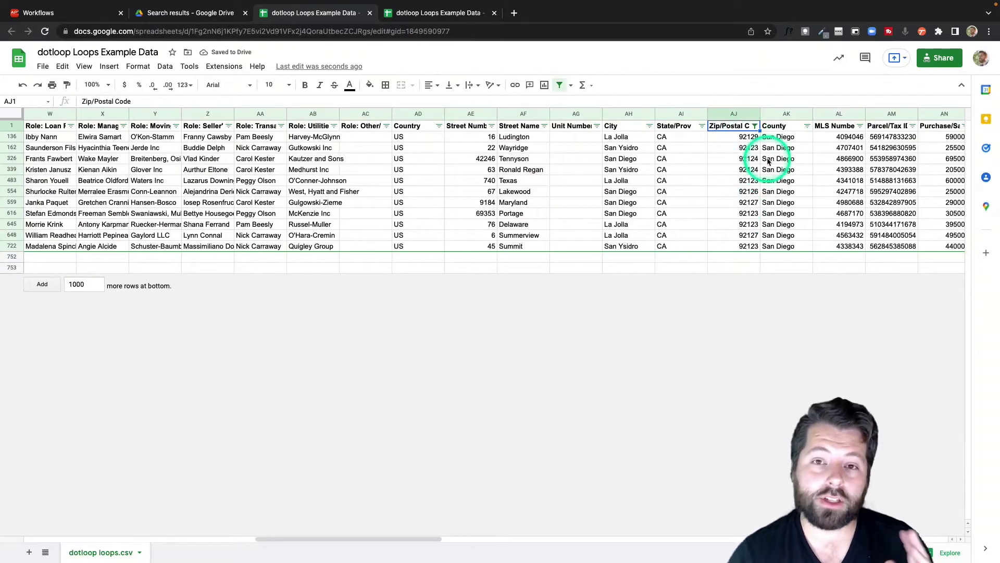
pyautogui.click(755, 125)
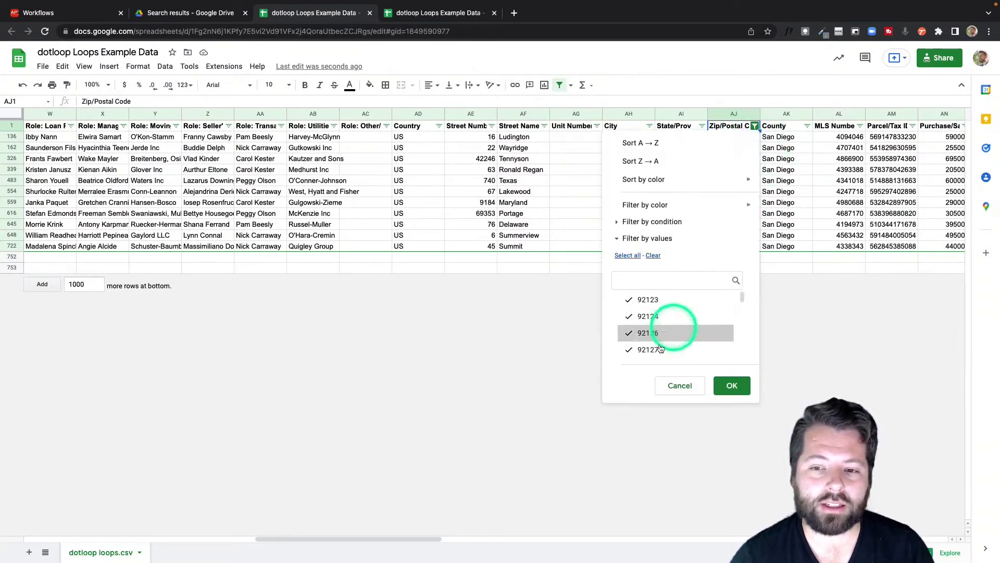
pyautogui.scroll(-3, 657, 352)
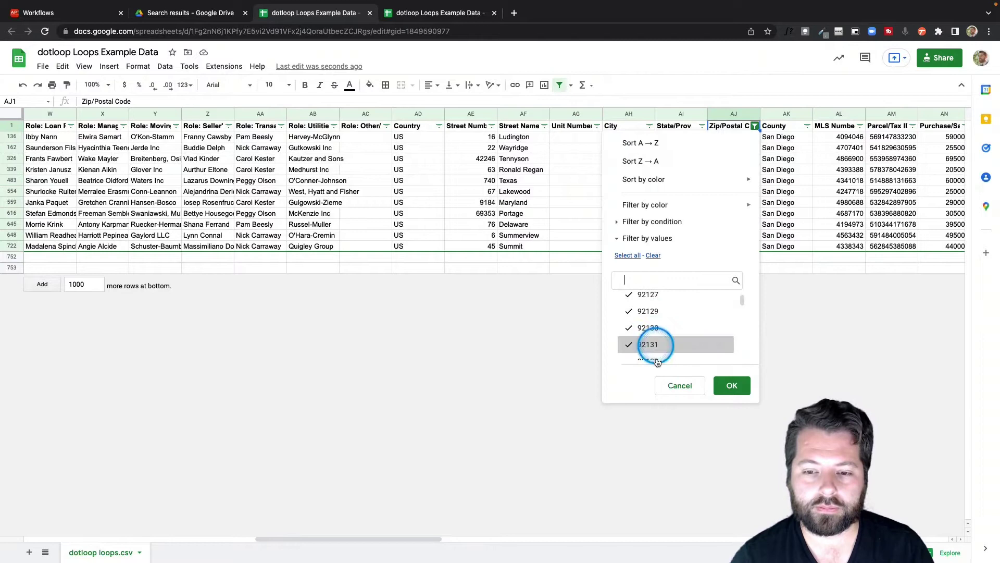
pyautogui.click(720, 387)
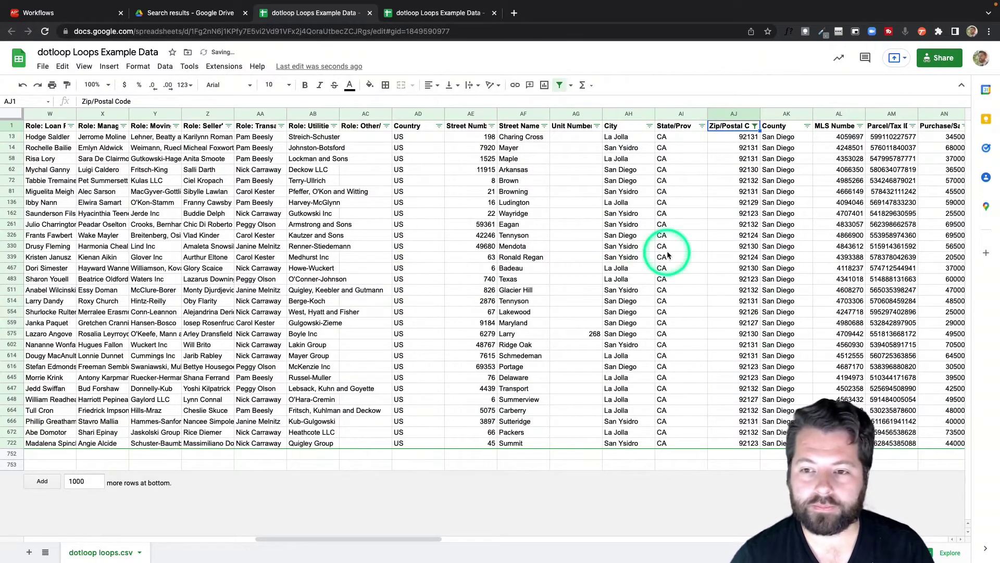
pyautogui.hscroll(-2, 755, 264)
pyautogui.hscroll(4, 756, 269)
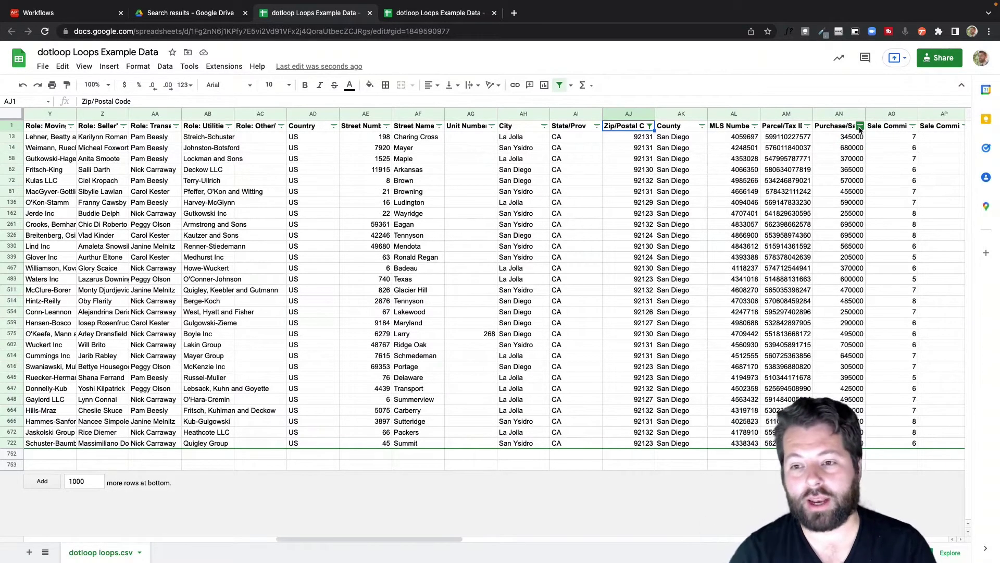
# Filter Purchase/Sale Price by condition to values greater than 500000
pyautogui.click(860, 126)
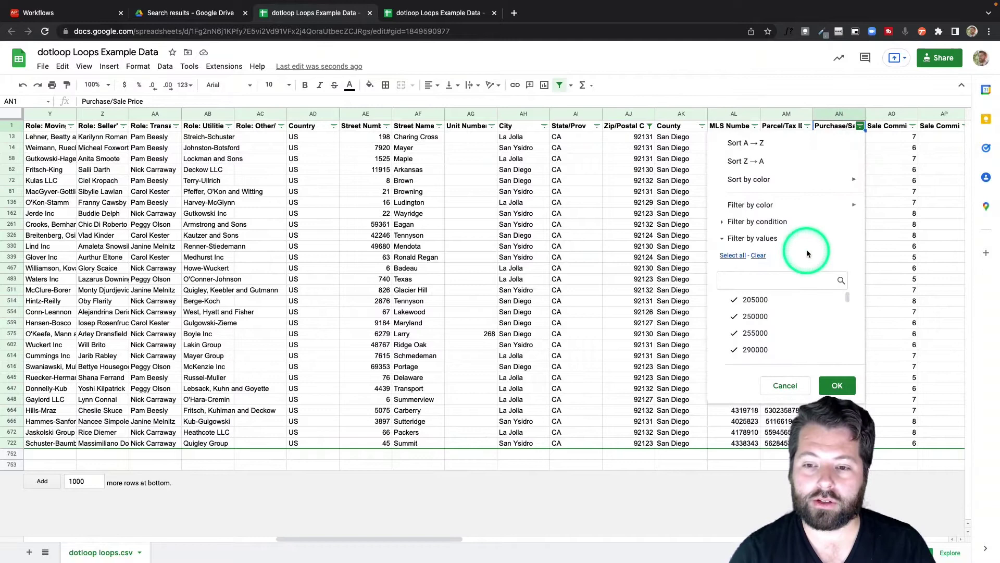
pyautogui.click(738, 223)
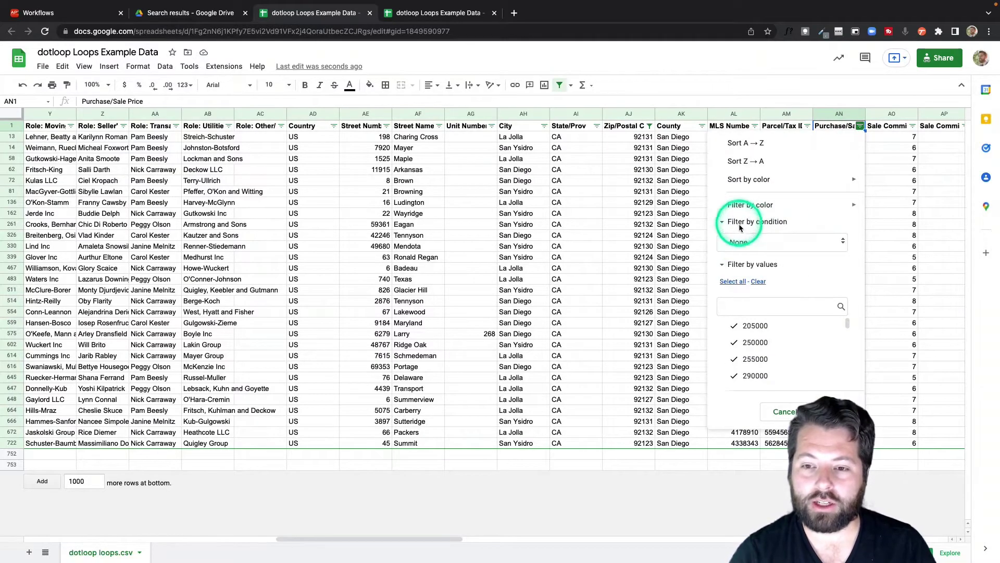
pyautogui.click(752, 242)
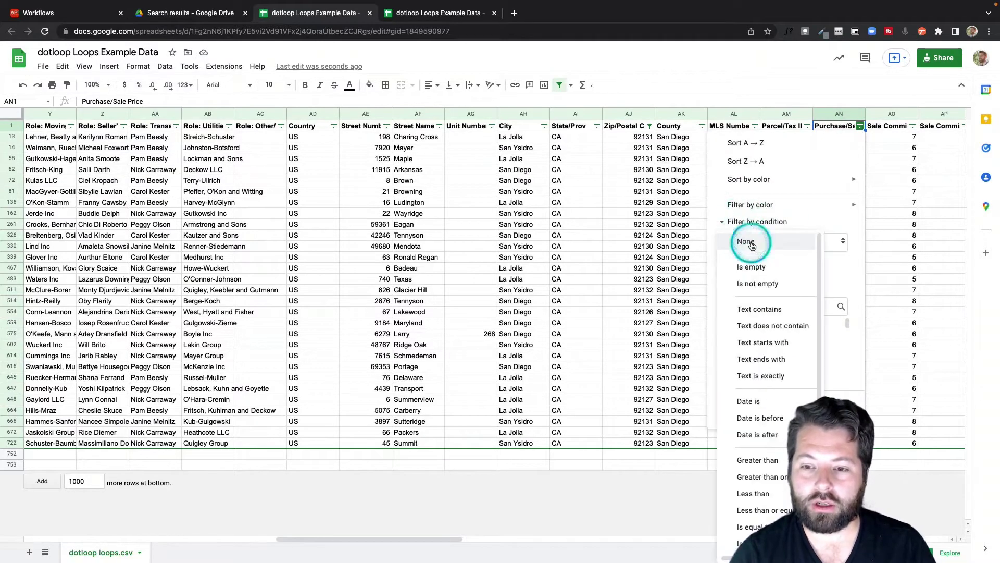
pyautogui.click(753, 458)
pyautogui.click(765, 264)
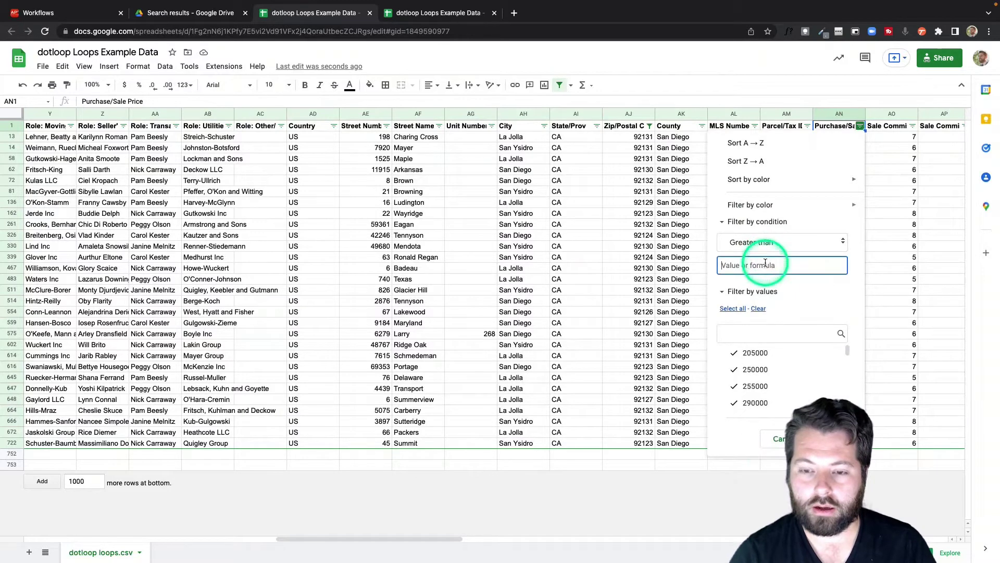
pyautogui.write('500000')
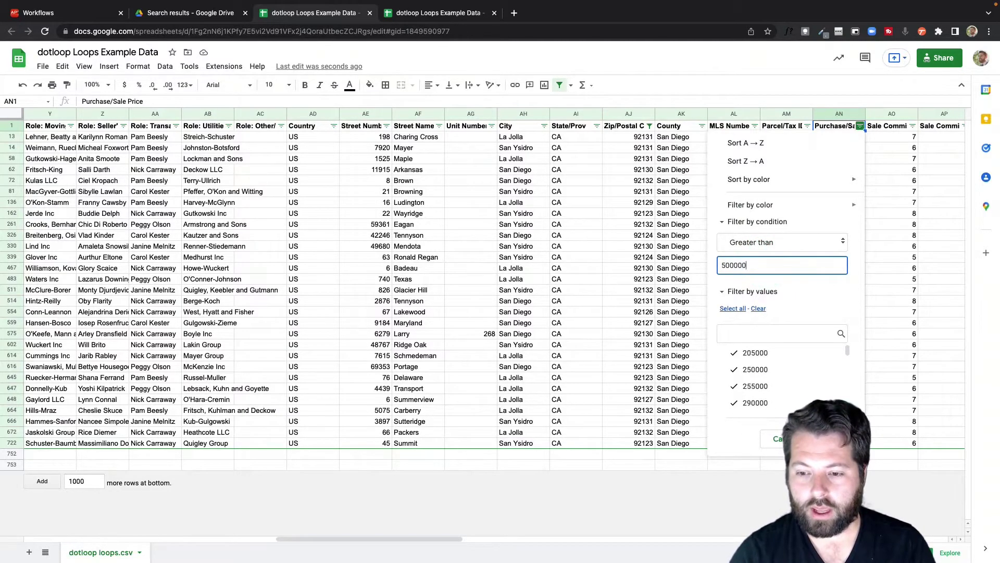
pyautogui.click(833, 438)
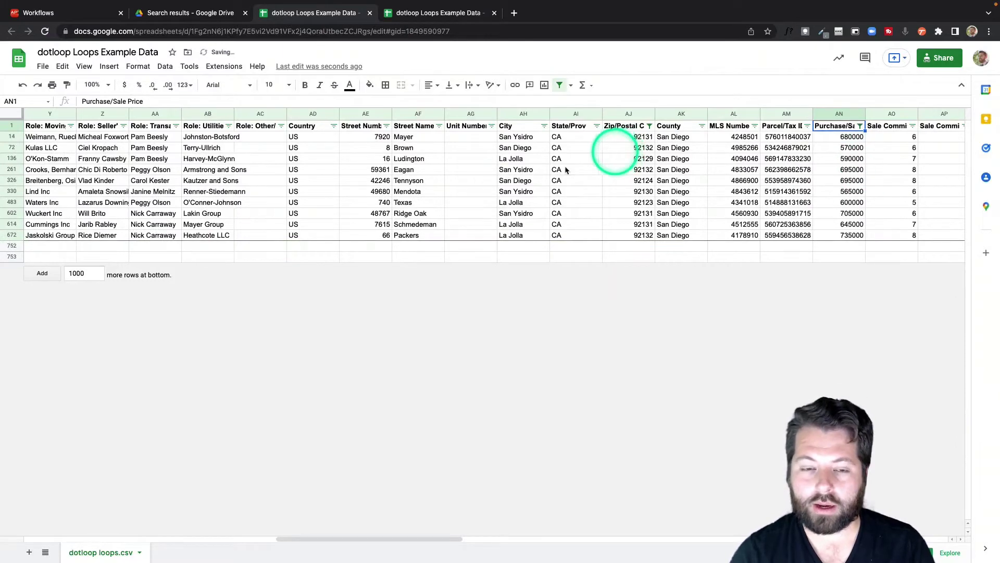
pyautogui.hscroll(-20, 431, 195)
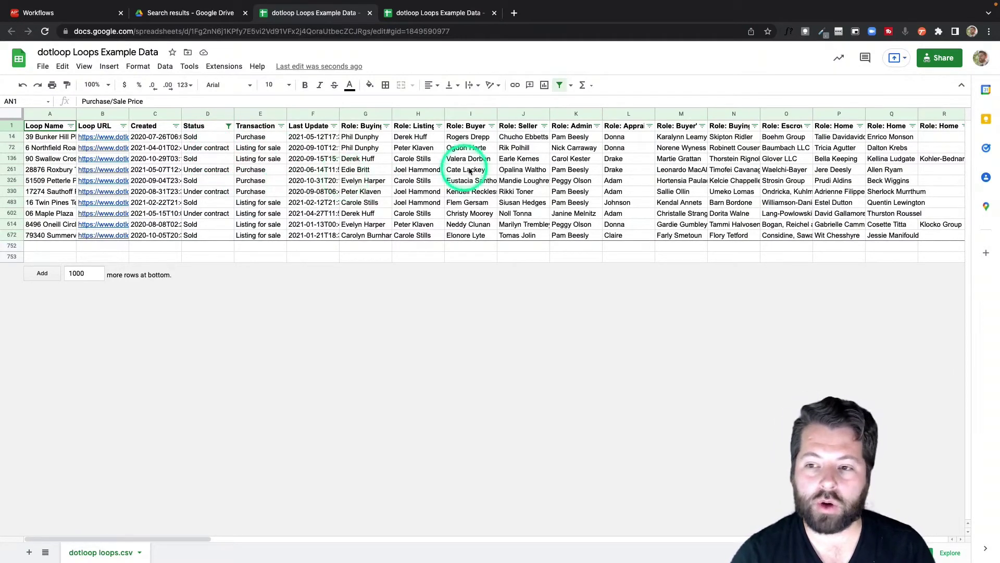
pyautogui.hscroll(15, 538, 170)
pyautogui.hscroll(7, 538, 169)
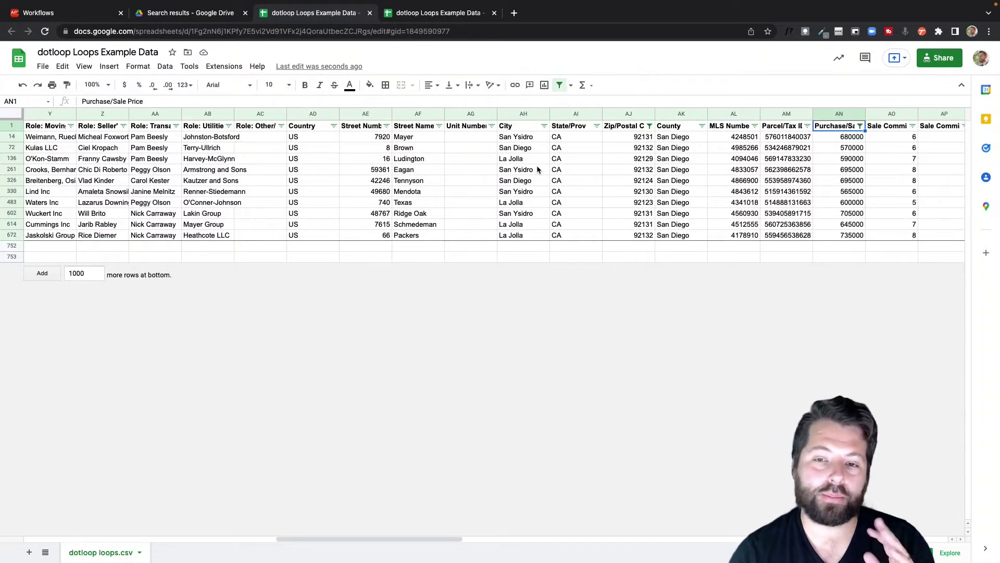
pyautogui.hscroll(-3, 681, 152)
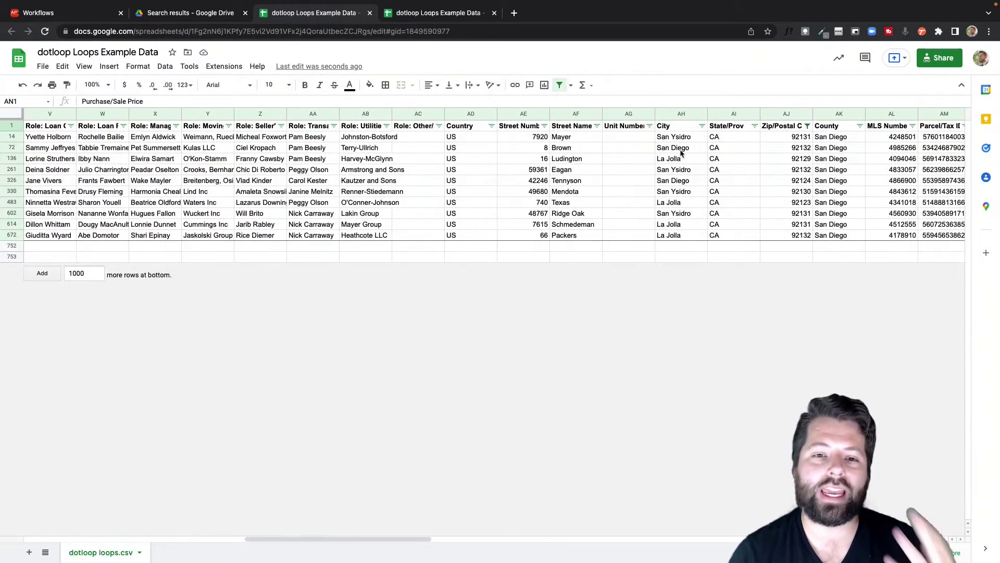
pyautogui.click(543, 127)
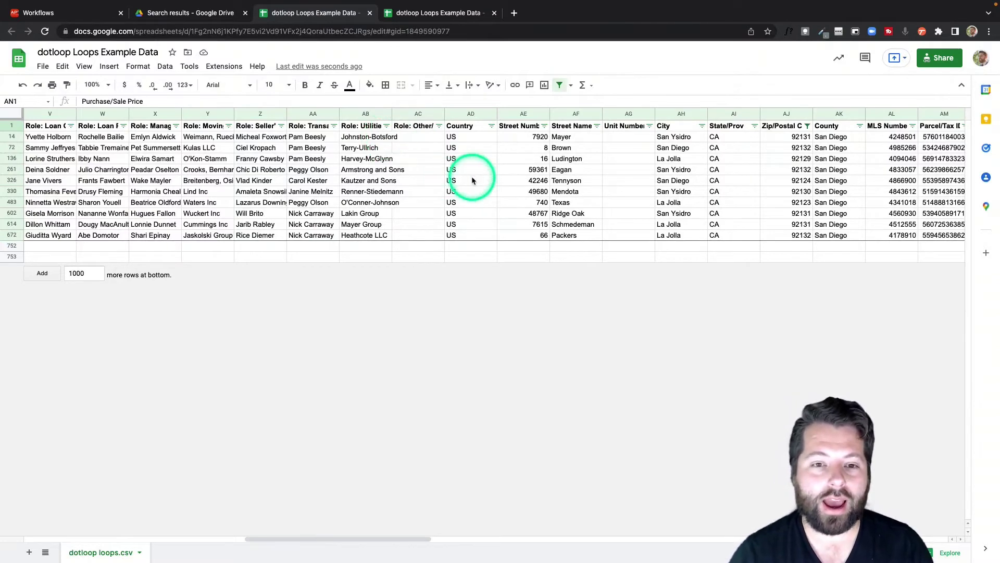
pyautogui.hscroll(-5, 471, 176)
pyautogui.hscroll(-5, 473, 180)
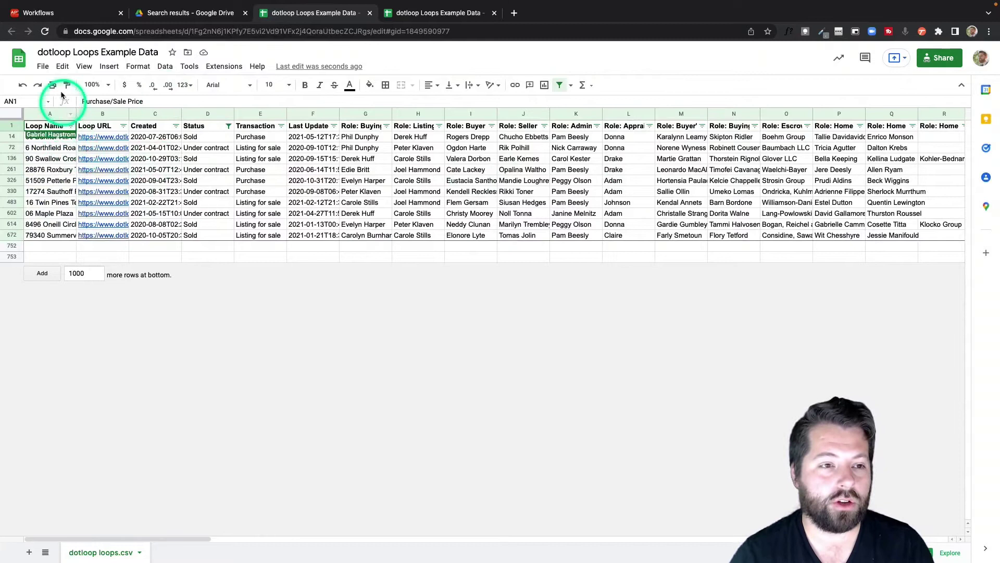
# Download the filtered 'dotloop Loops Example Data' sheet as a .csv file
pyautogui.click(44, 67)
pyautogui.click(76, 194)
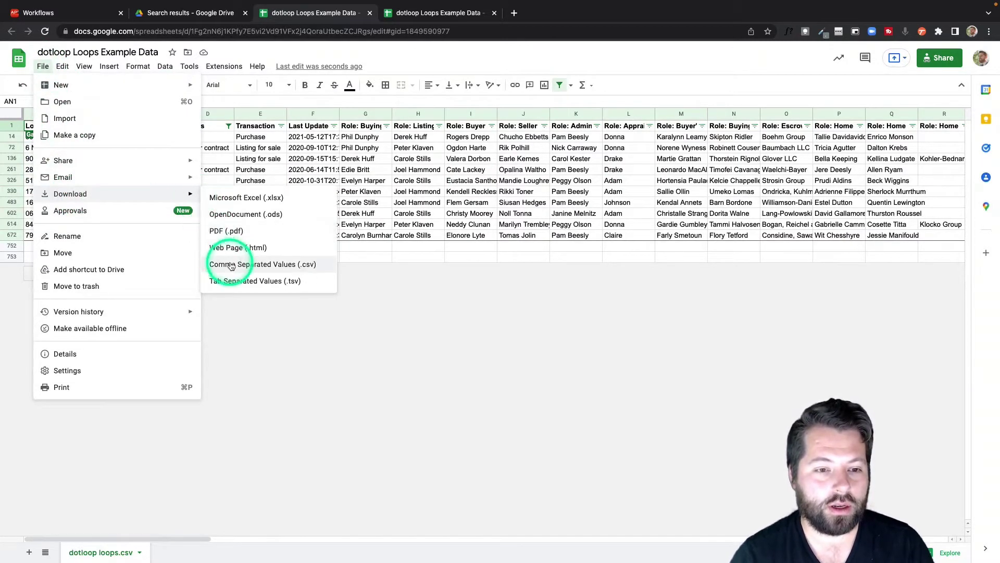
pyautogui.click(297, 267)
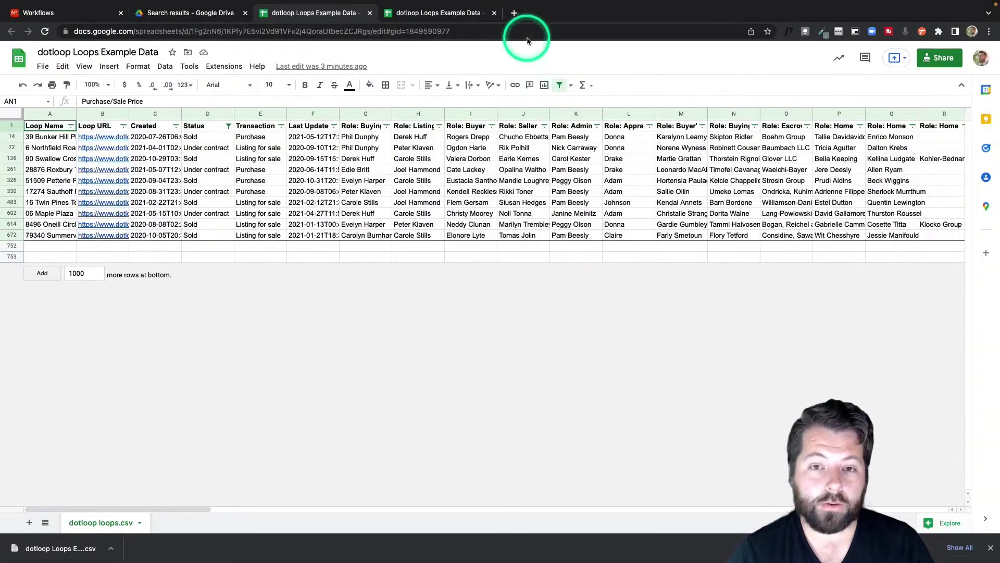
# Load business.facebook.com in a new tab and go to the Audiences page
pyautogui.click(515, 13)
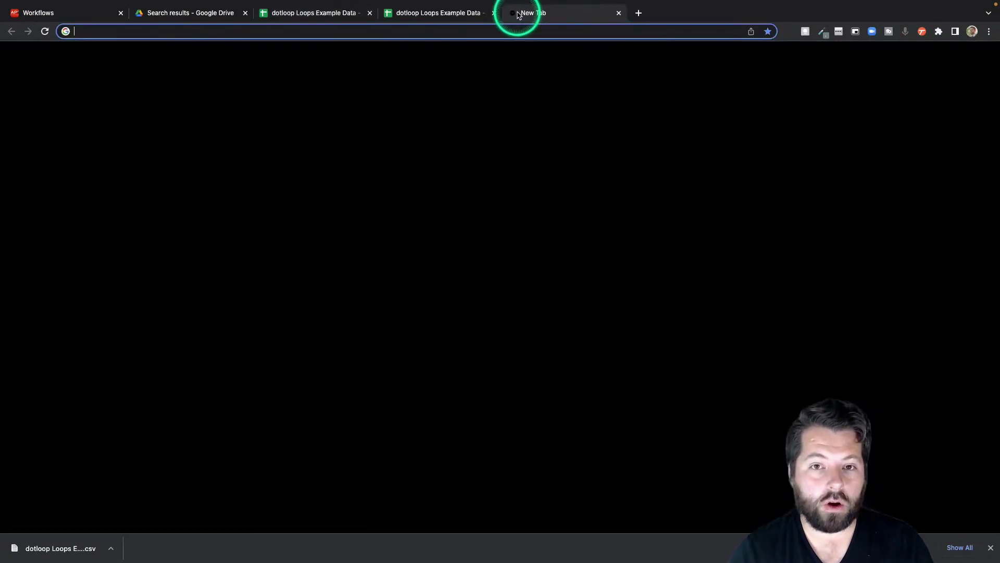
pyautogui.write('business')
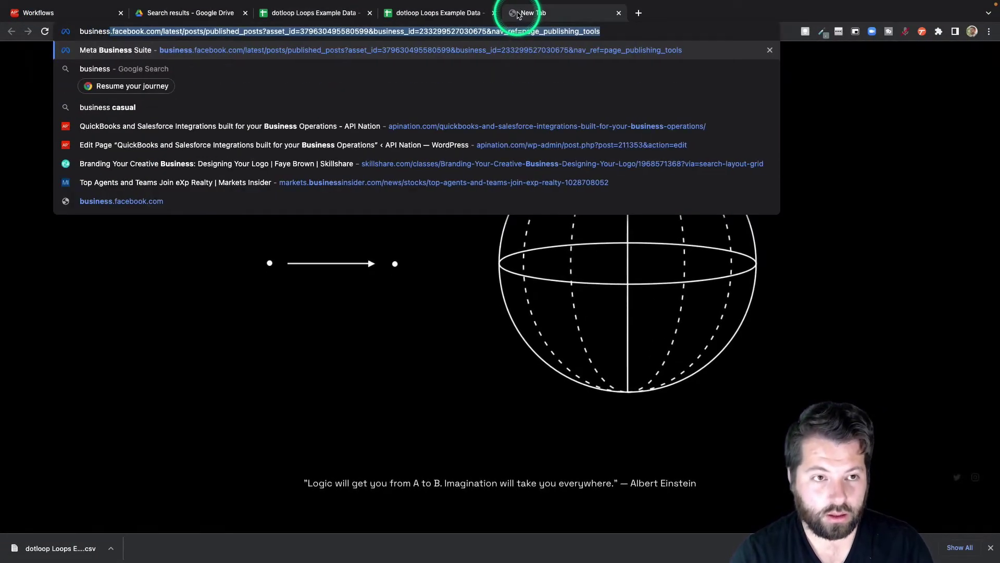
pyautogui.write('.facebook.com')
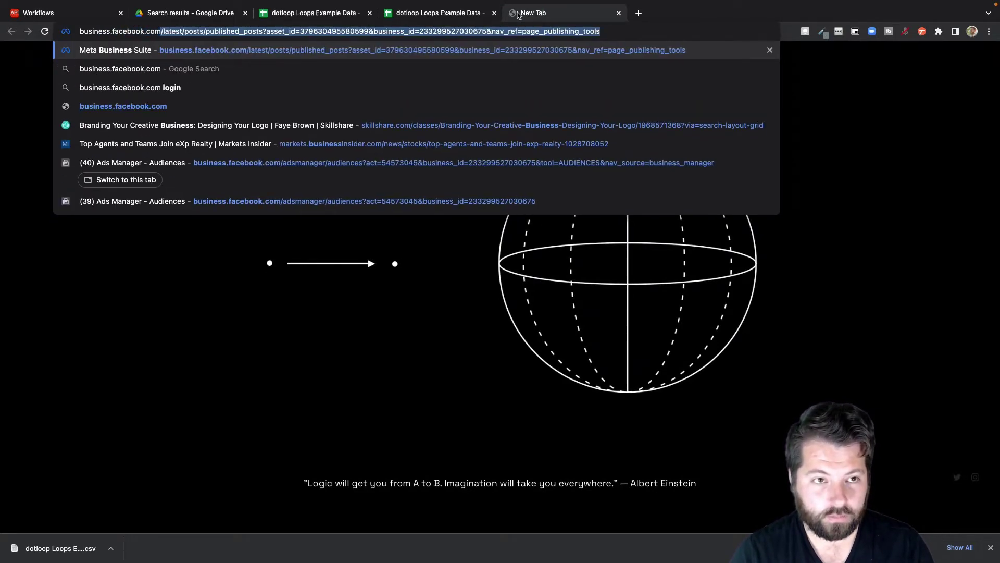
pyautogui.press('Return')
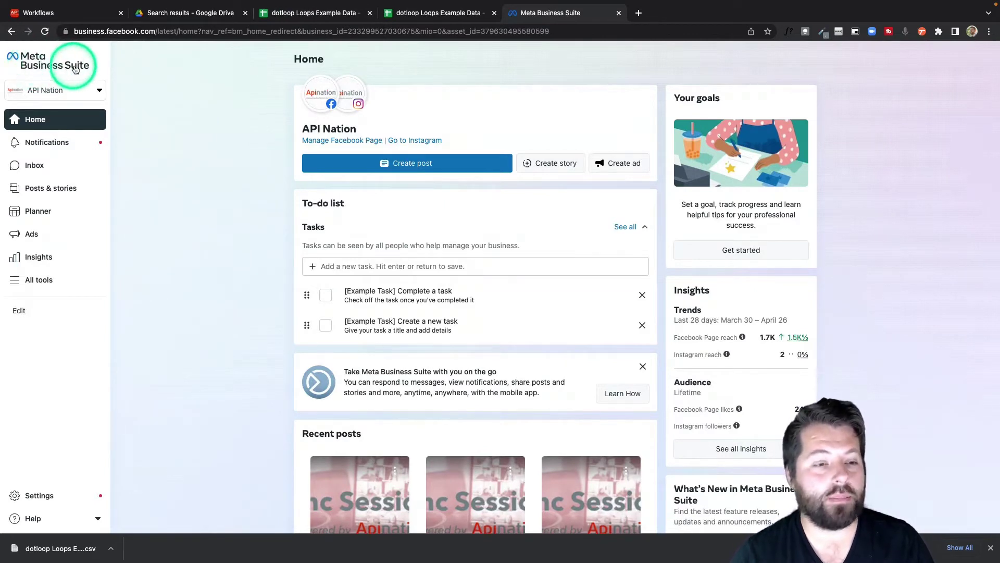
pyautogui.moveTo(55, 201)
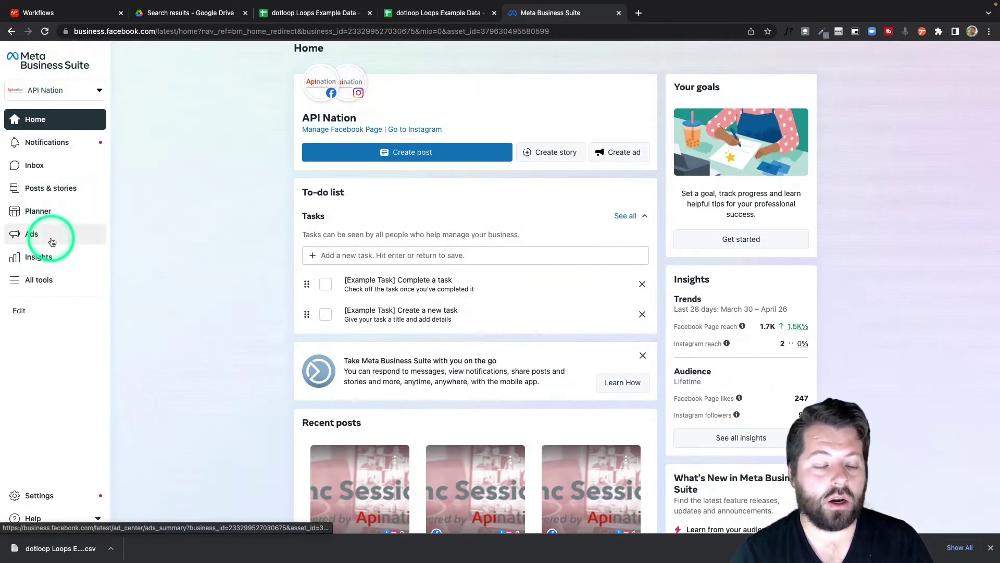
pyautogui.click(30, 283)
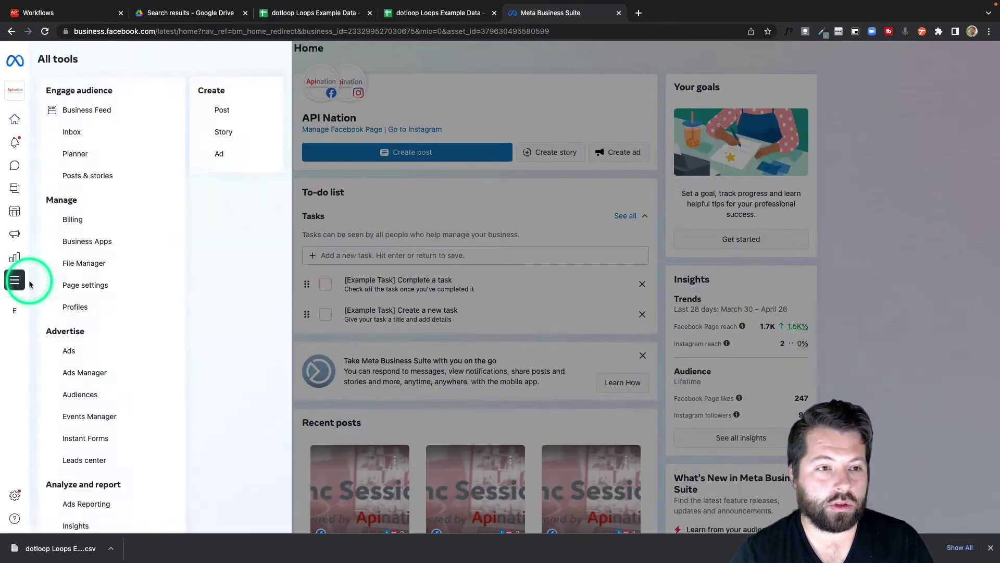
pyautogui.click(74, 395)
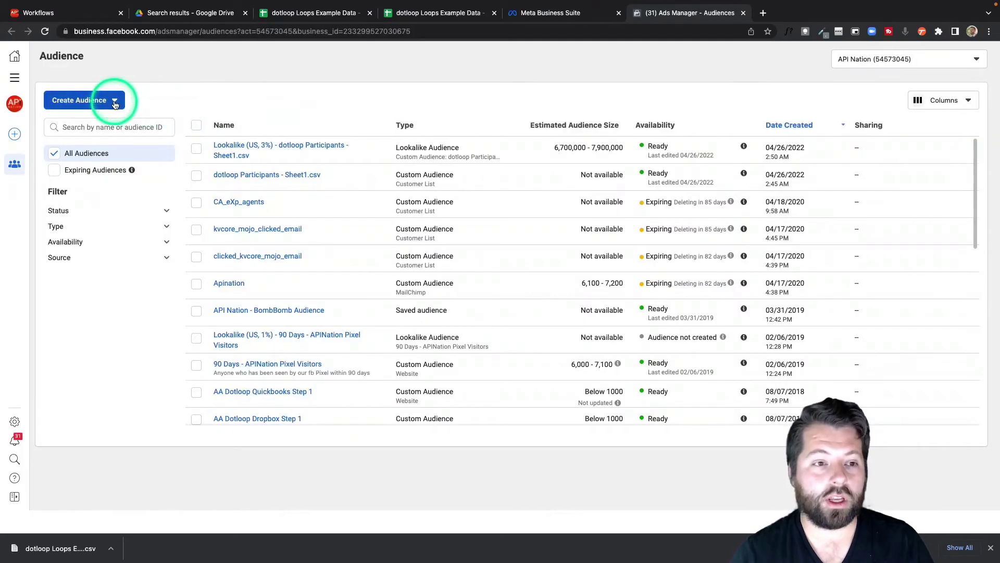
# Start a Lookalike Audience with a new customer-list Custom Audience source, past Prepare List
pyautogui.click(114, 101)
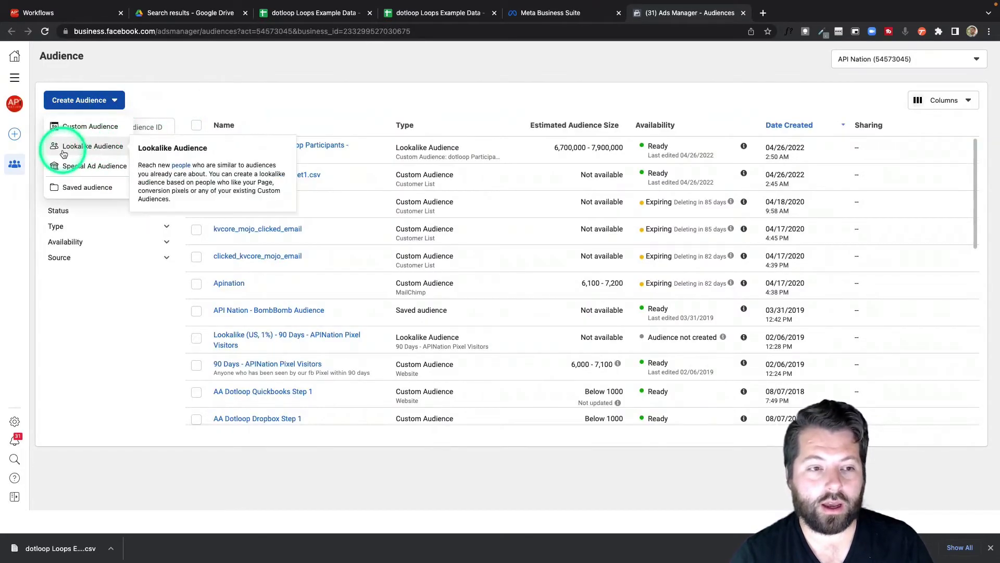
pyautogui.click(98, 148)
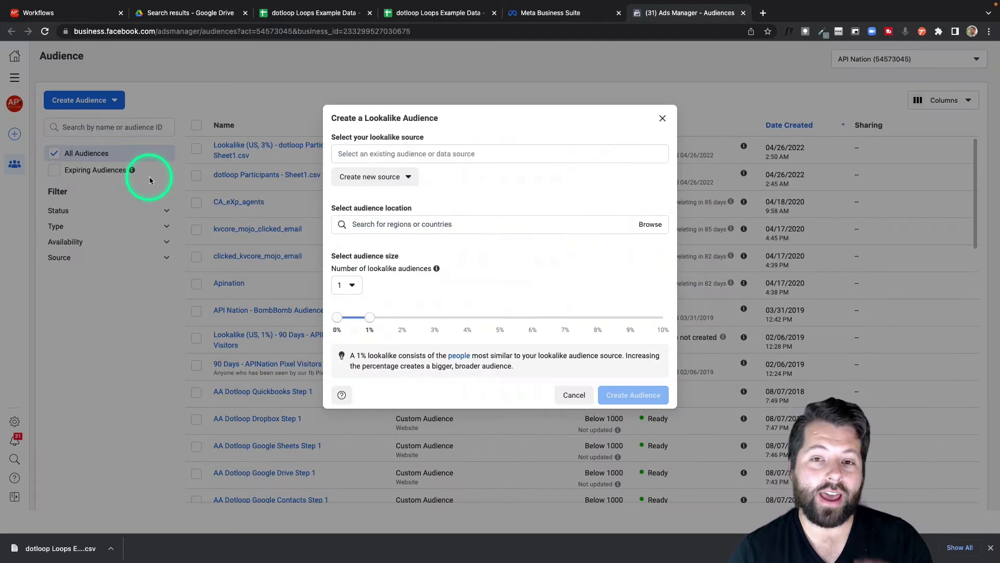
pyautogui.click(388, 178)
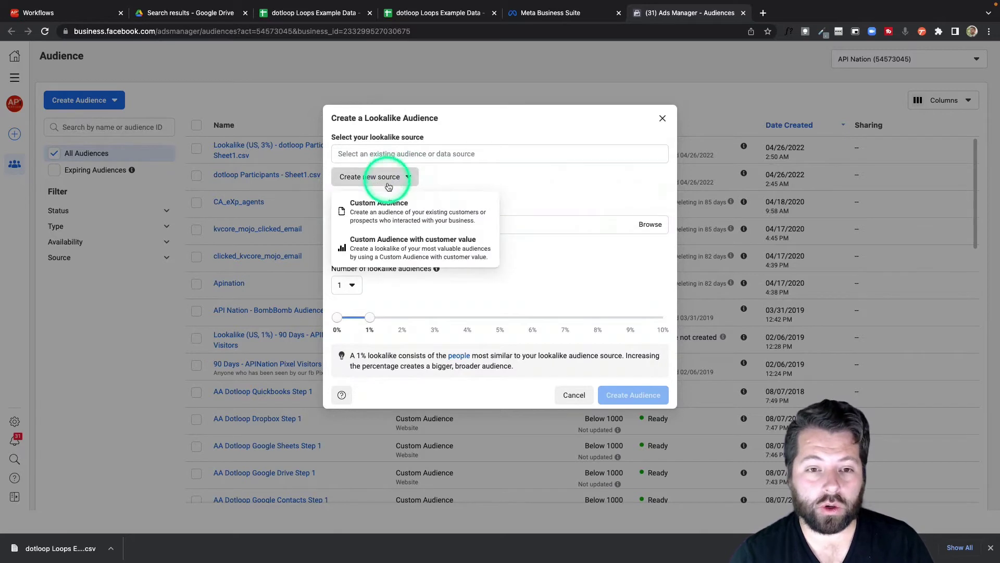
pyautogui.click(386, 209)
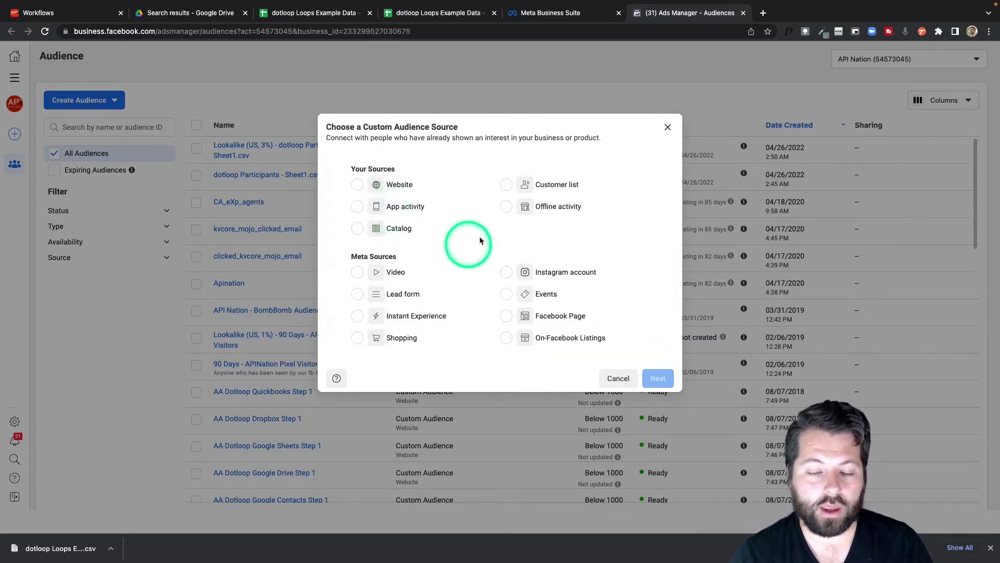
pyautogui.click(506, 185)
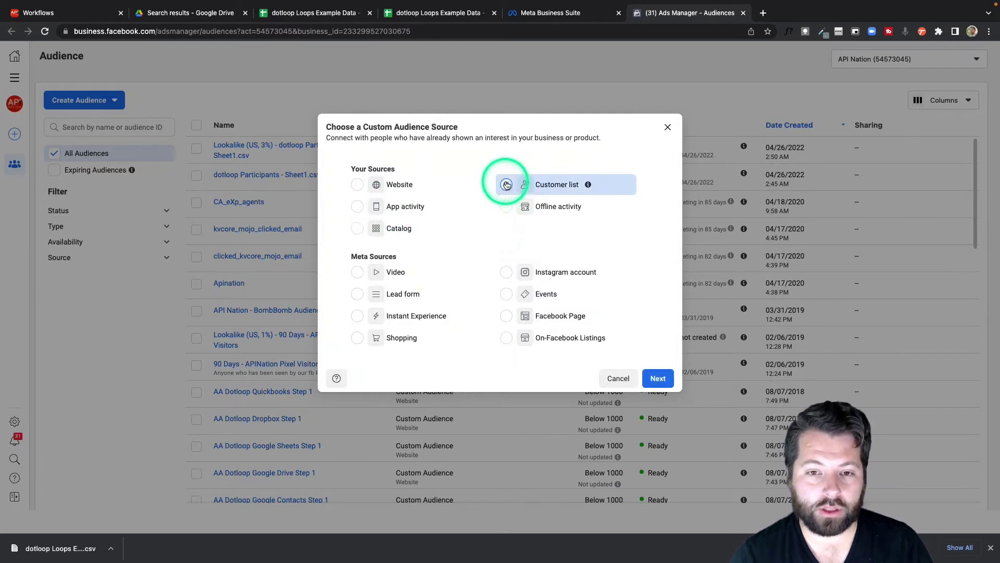
pyautogui.click(658, 379)
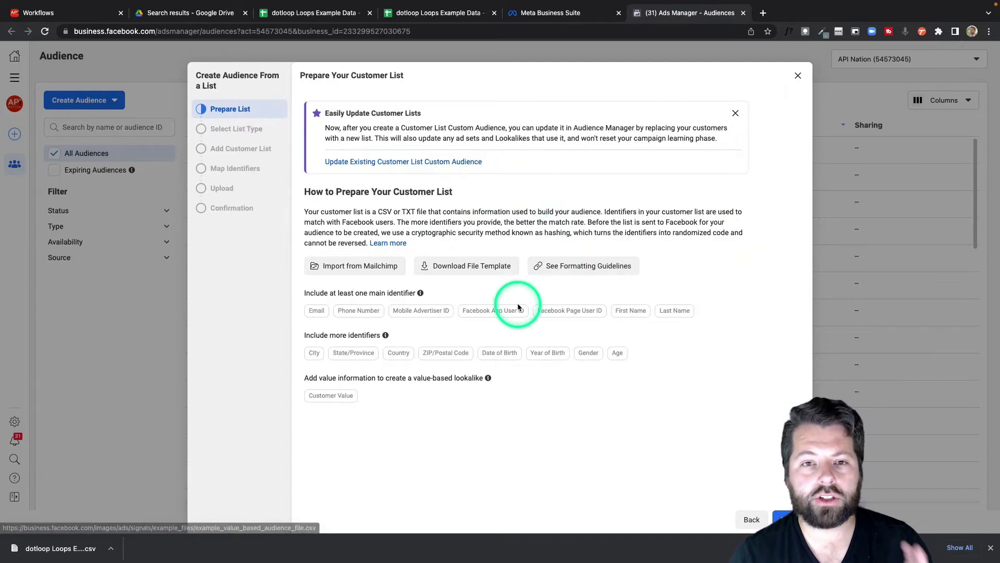
pyautogui.scroll(-1, 518, 307)
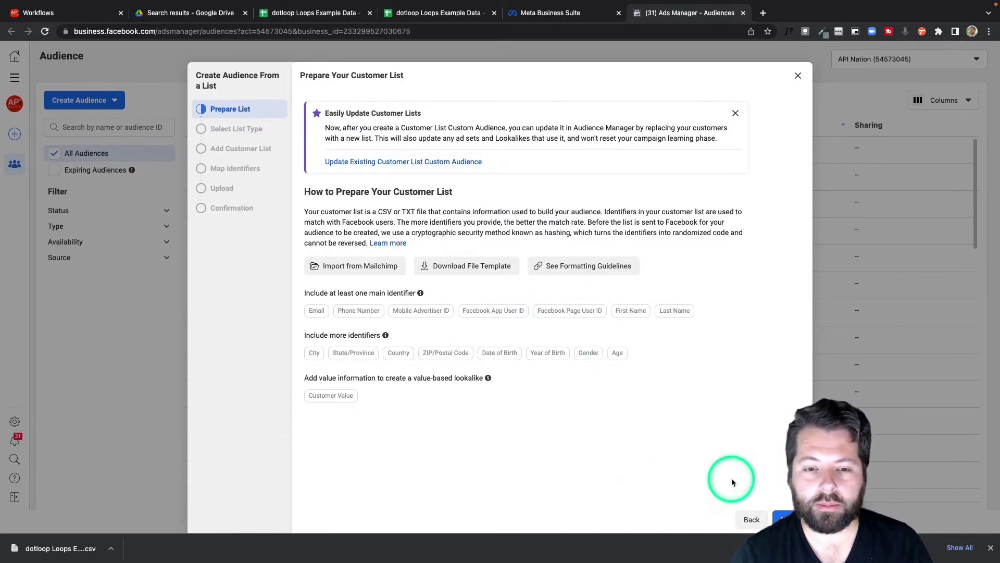
pyautogui.click(778, 516)
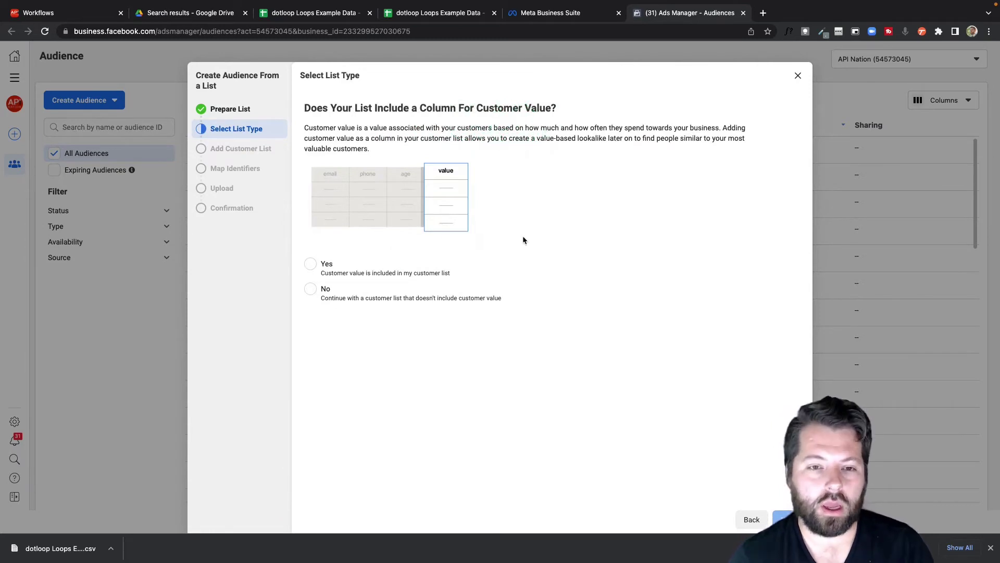
# Mark the list as having no customer value column and upload the downloaded dotloop CSV
pyautogui.click(311, 289)
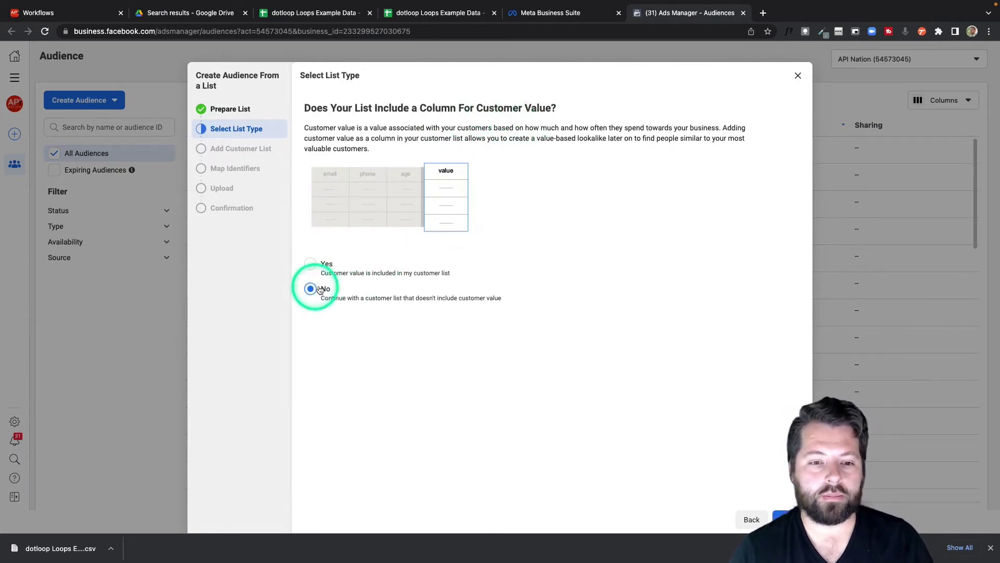
pyautogui.click(787, 518)
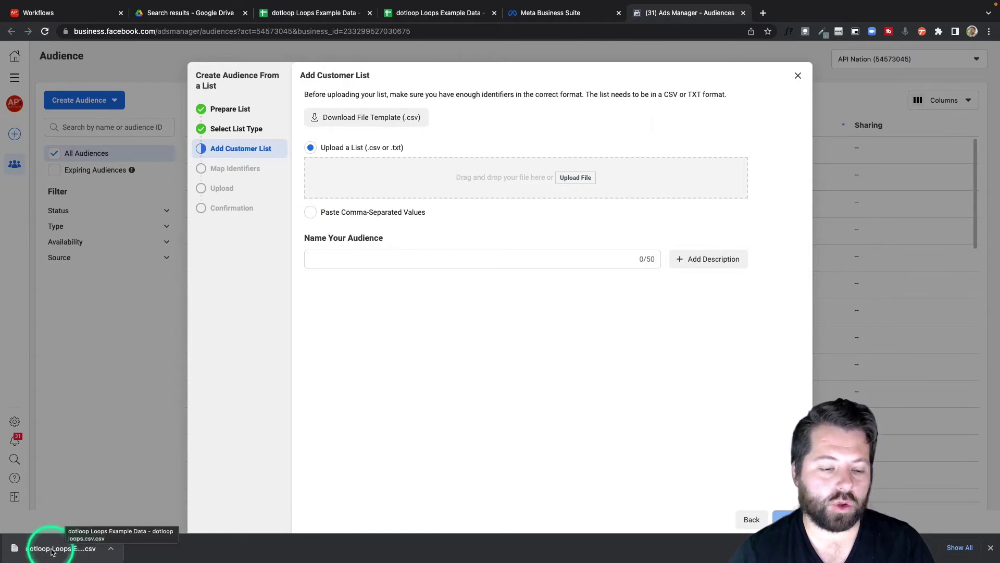
pyautogui.moveTo(54, 551); pyautogui.dragTo(563, 176)
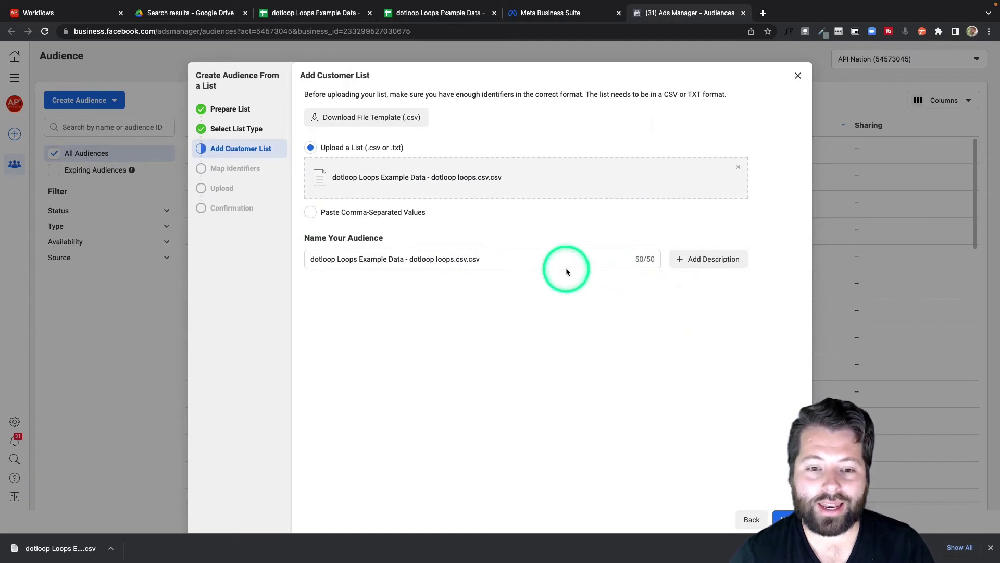
# Name the audience 'IdealClients' and continue to identifier mapping
pyautogui.tripleClick(507, 256)
pyautogui.write('IdealClients')
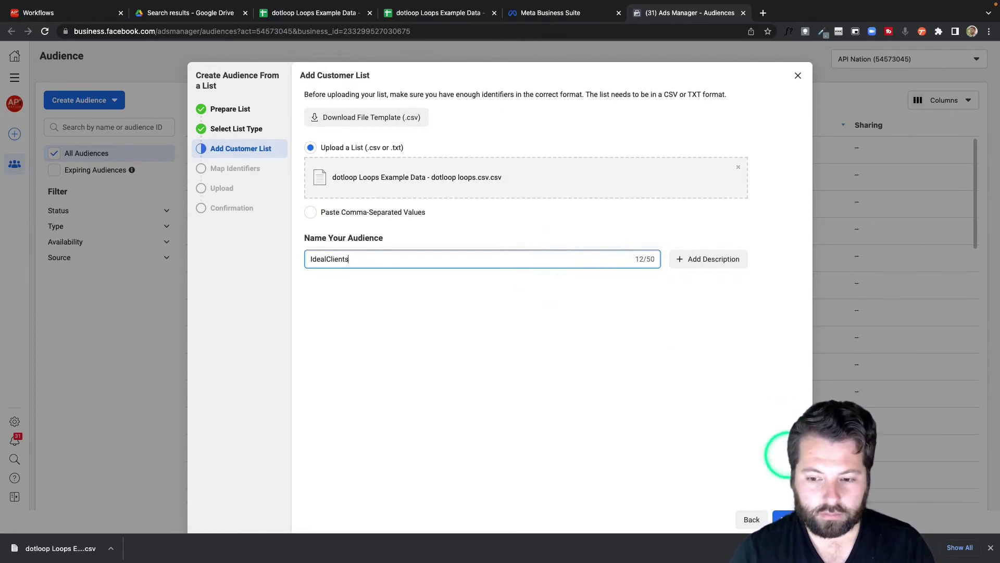
pyautogui.click(787, 519)
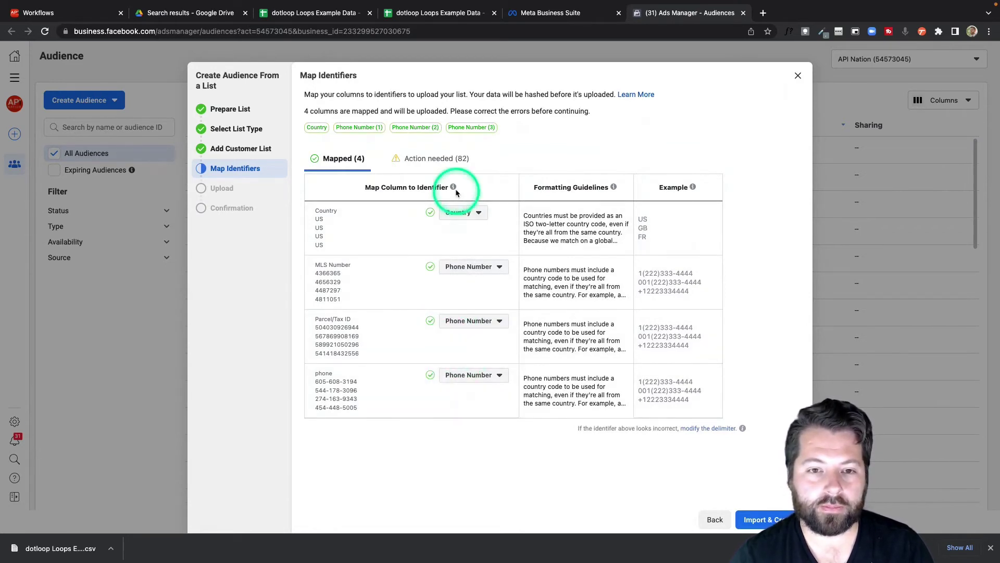
# Under Action needed, map the Role: Seller column to Last Name
pyautogui.click(446, 163)
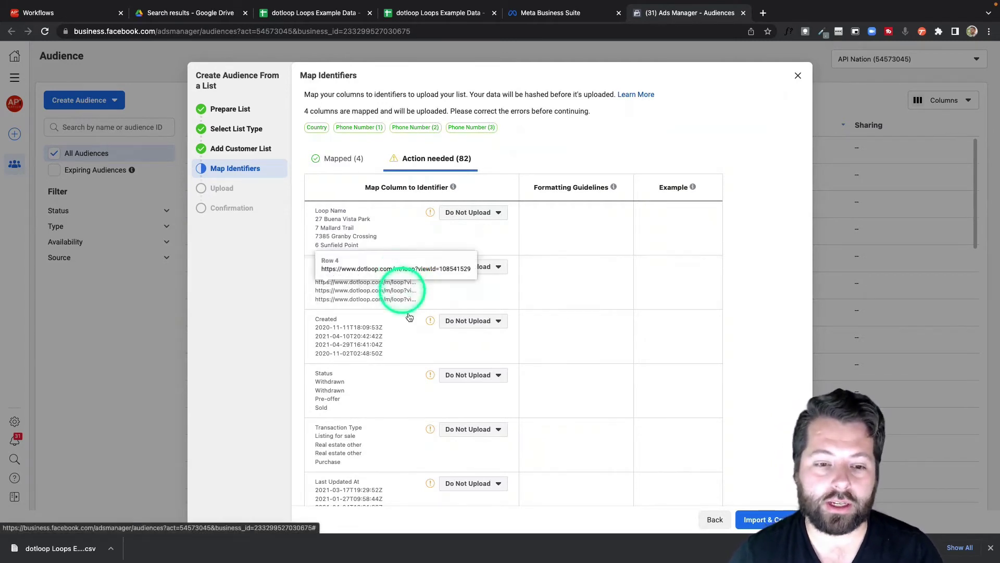
pyautogui.scroll(-1, 409, 324)
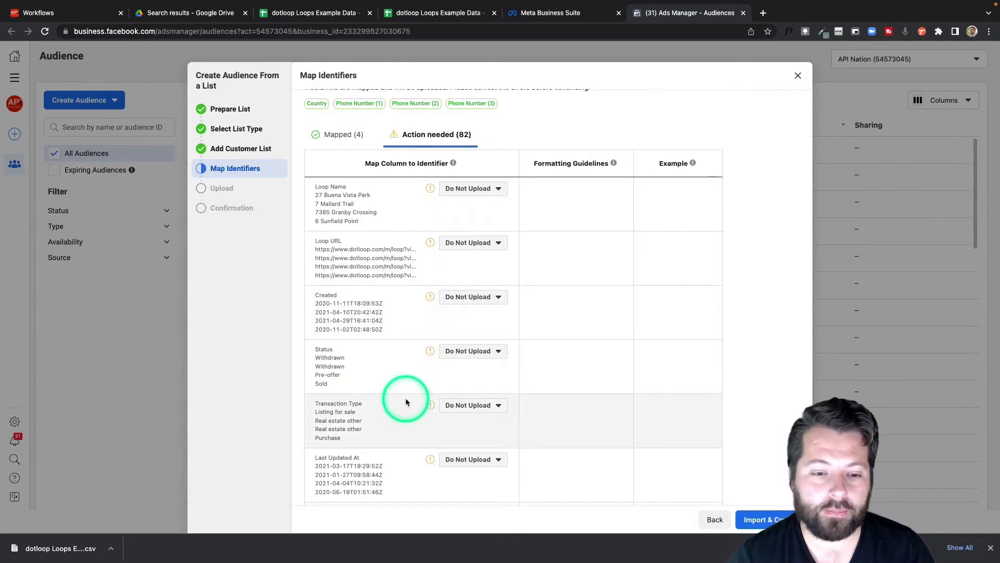
pyautogui.scroll(-2, 406, 398)
pyautogui.scroll(-5, 406, 398)
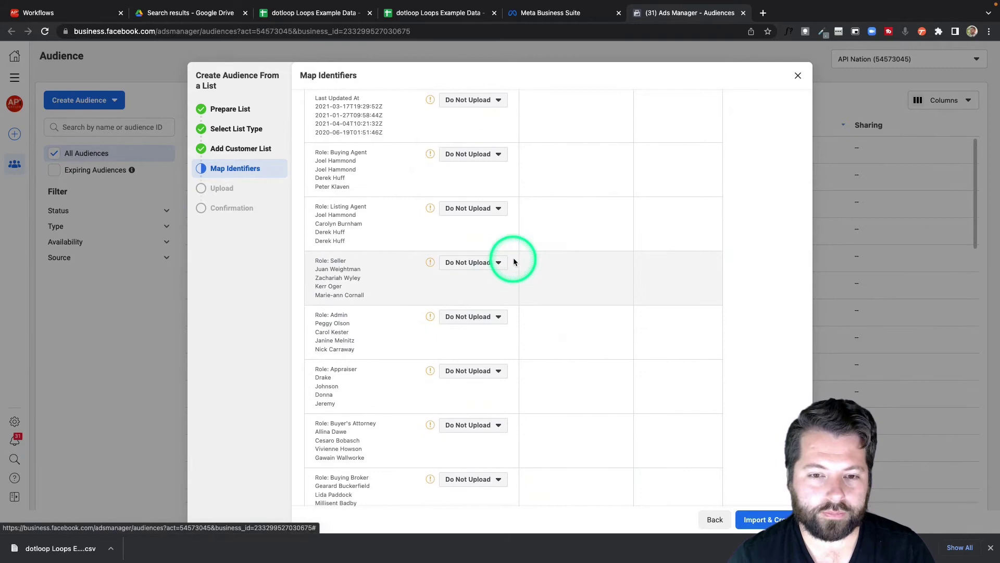
pyautogui.click(480, 266)
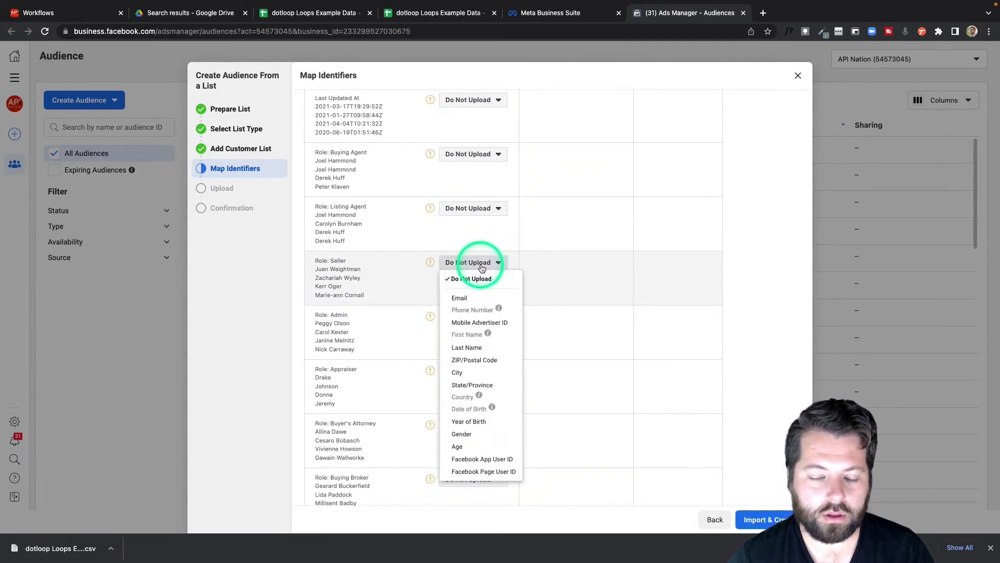
pyautogui.click(467, 347)
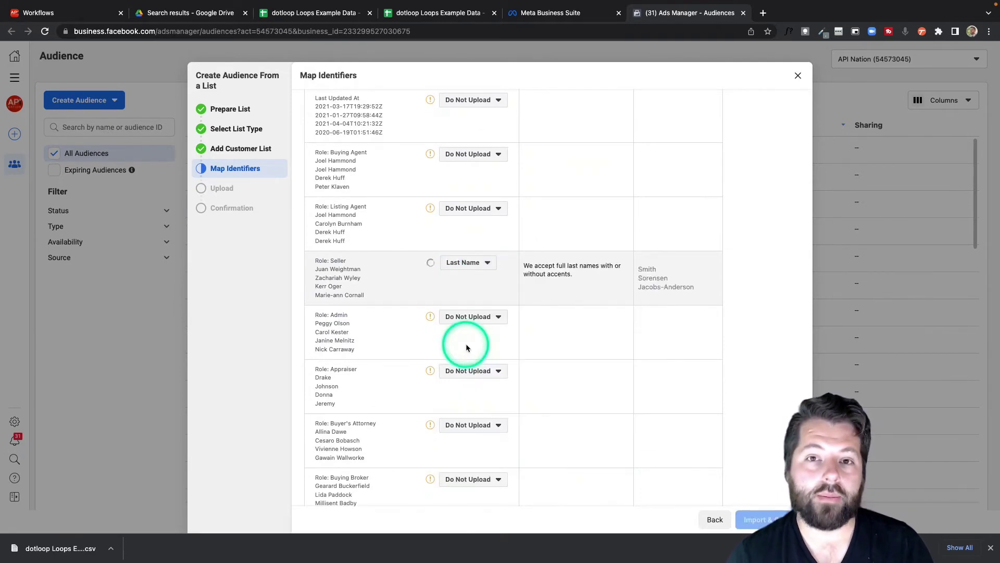
# Import the 750-row IdealClients customer list and create the audience
pyautogui.scroll(-5, 466, 343)
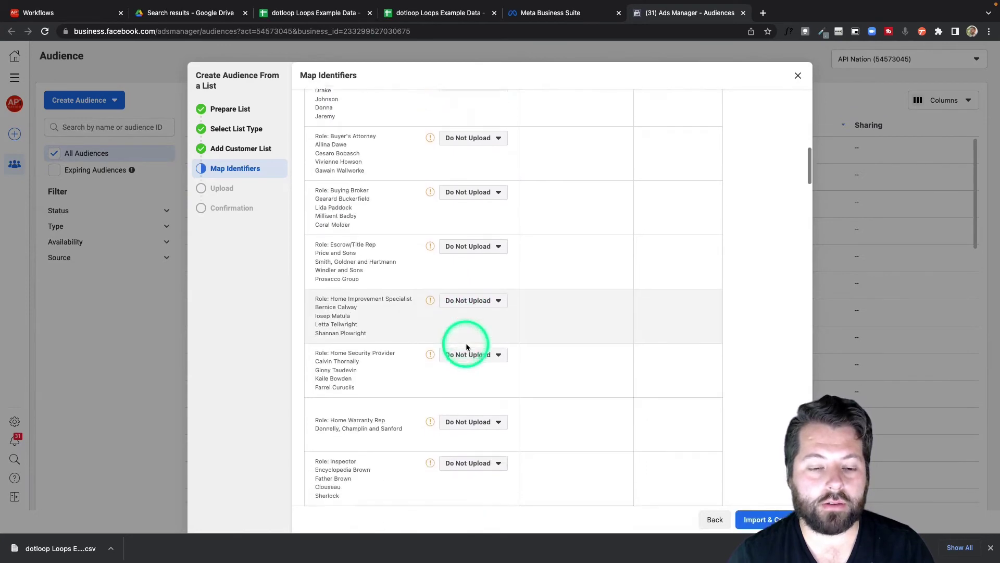
pyautogui.scroll(-2, 465, 344)
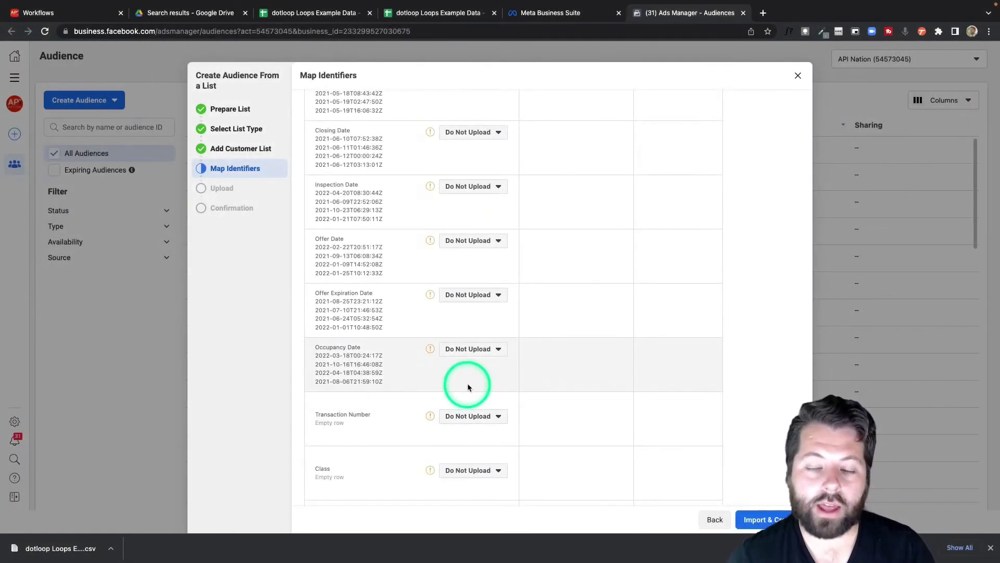
pyautogui.scroll(3, 468, 387)
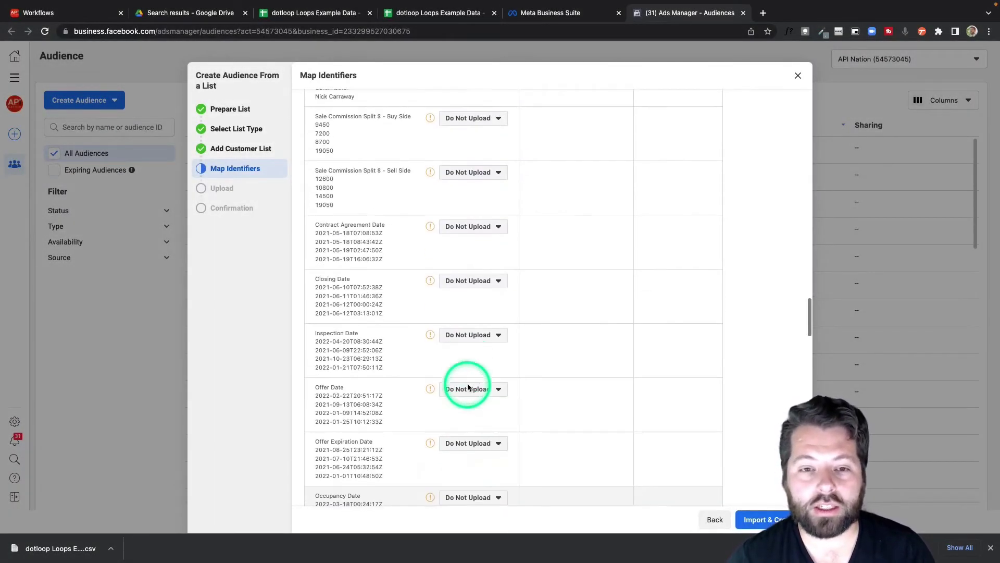
pyautogui.scroll(8, 468, 387)
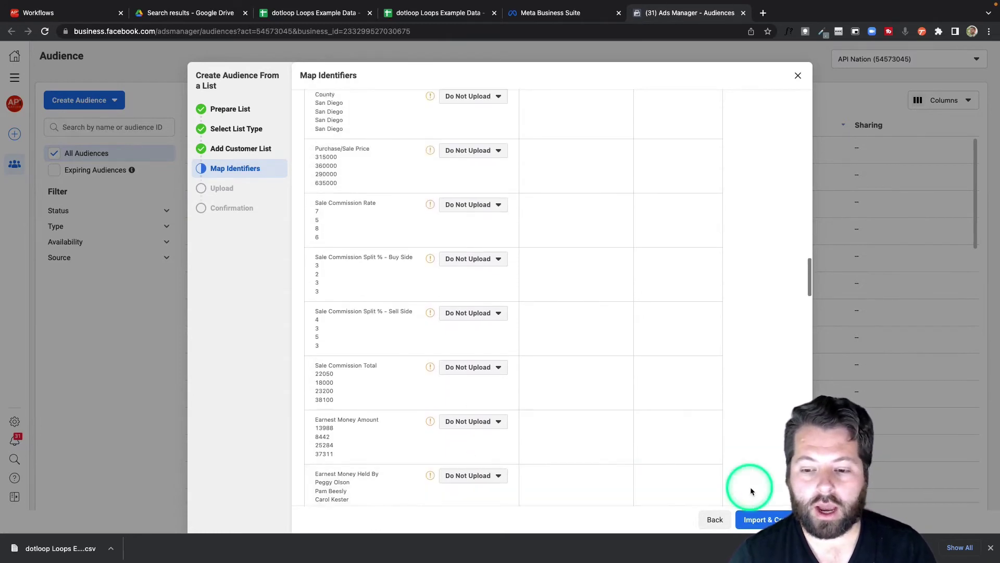
pyautogui.click(765, 519)
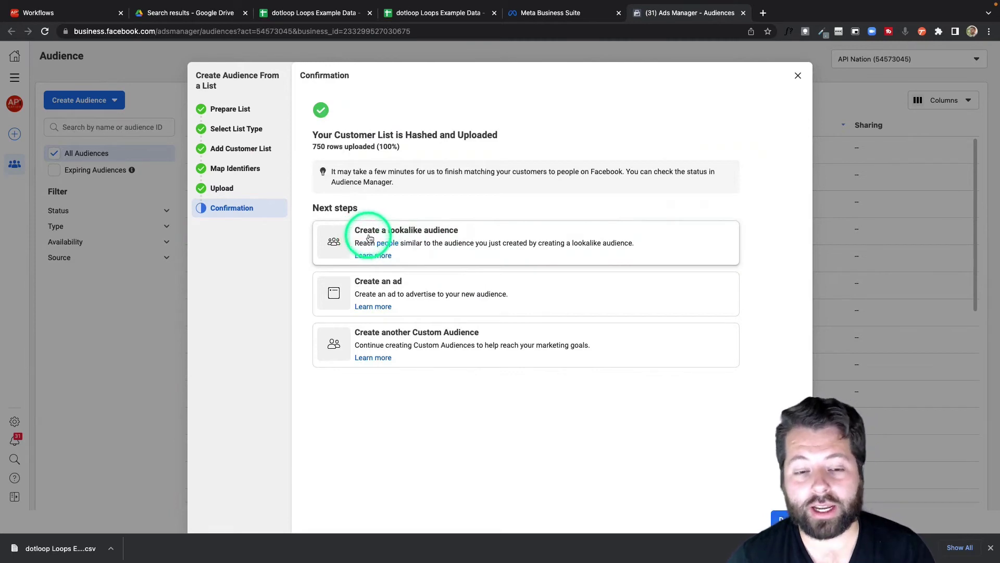
# Start a lookalike of IdealClients with United States as the location
pyautogui.click(369, 238)
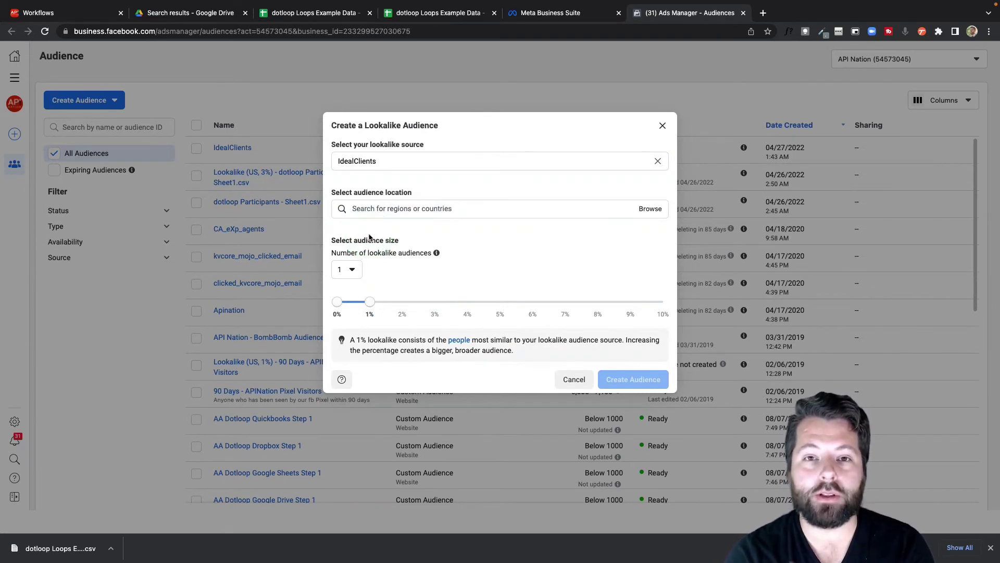
pyautogui.click(380, 111)
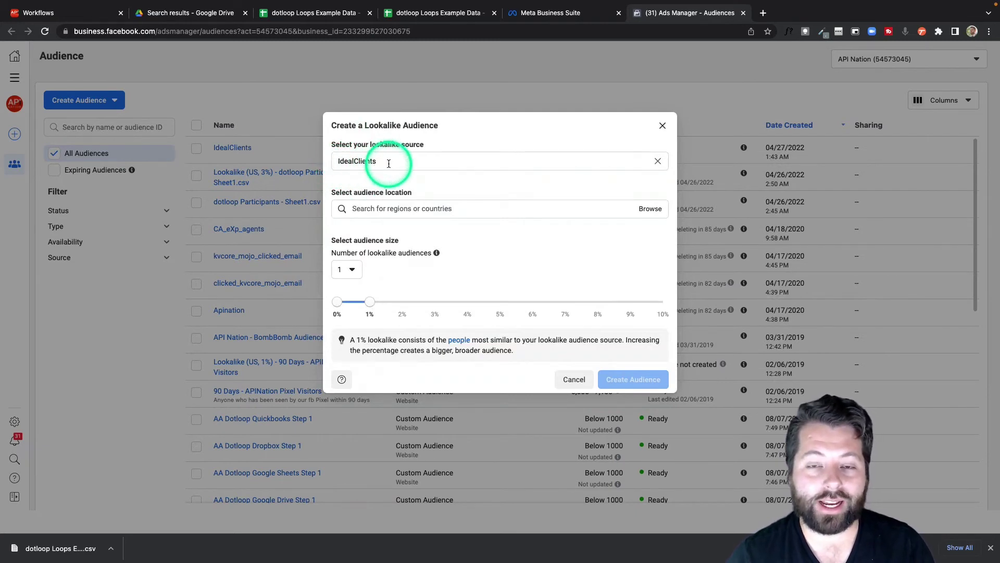
pyautogui.click(396, 209)
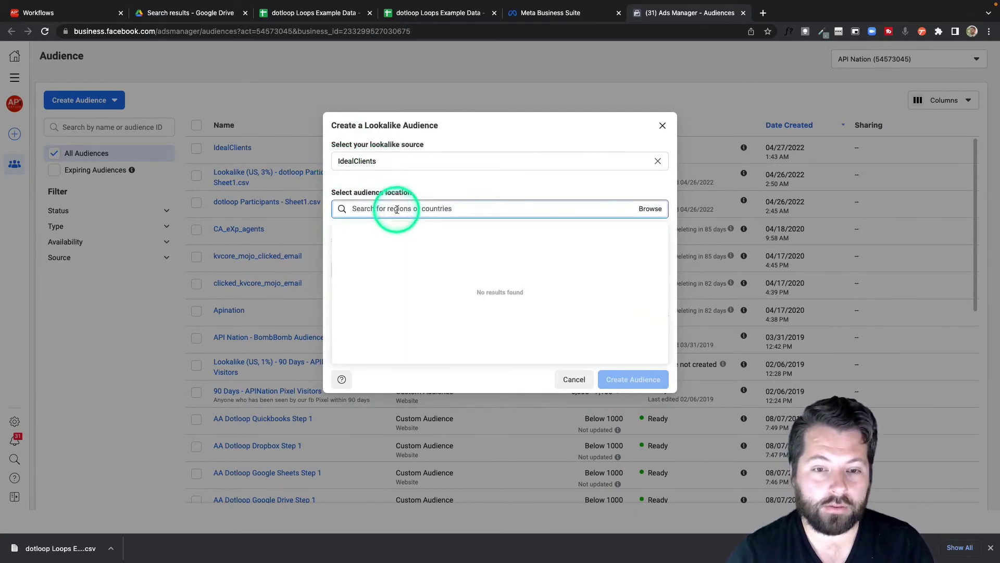
pyautogui.write('unite')
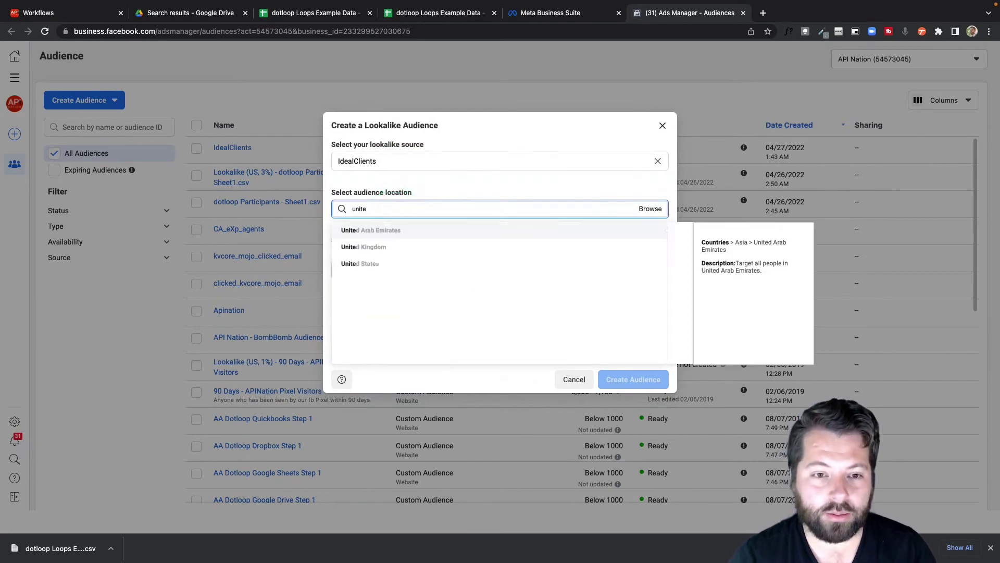
pyautogui.click(385, 263)
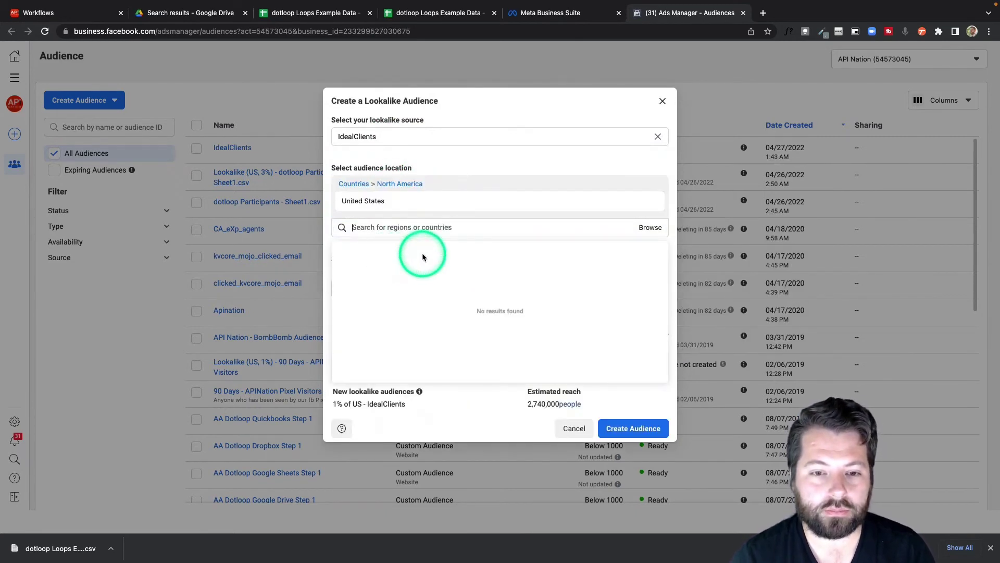
pyautogui.click(484, 408)
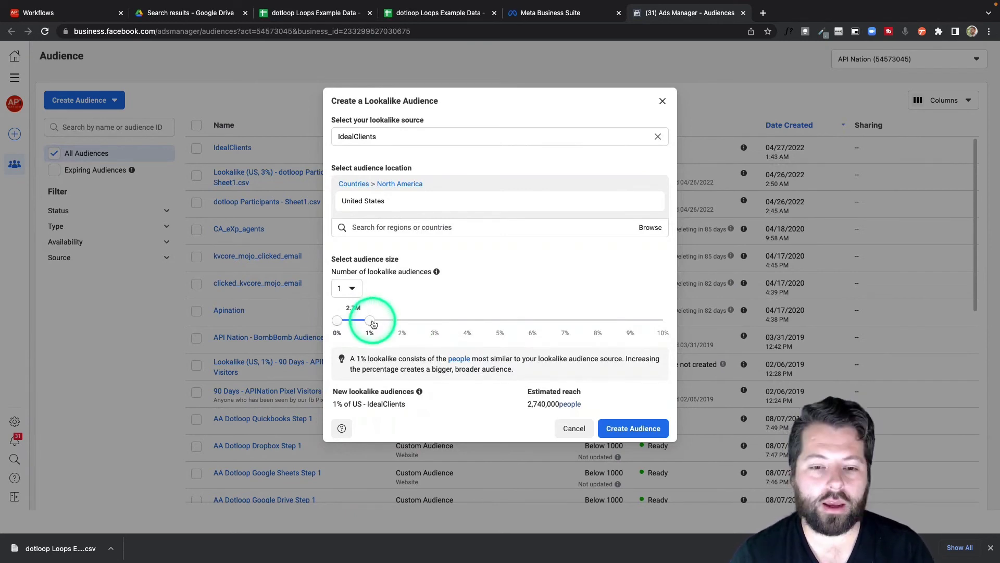
# Set the lookalike audience size slider to 1%
pyautogui.moveTo(380, 321); pyautogui.dragTo(500, 327)
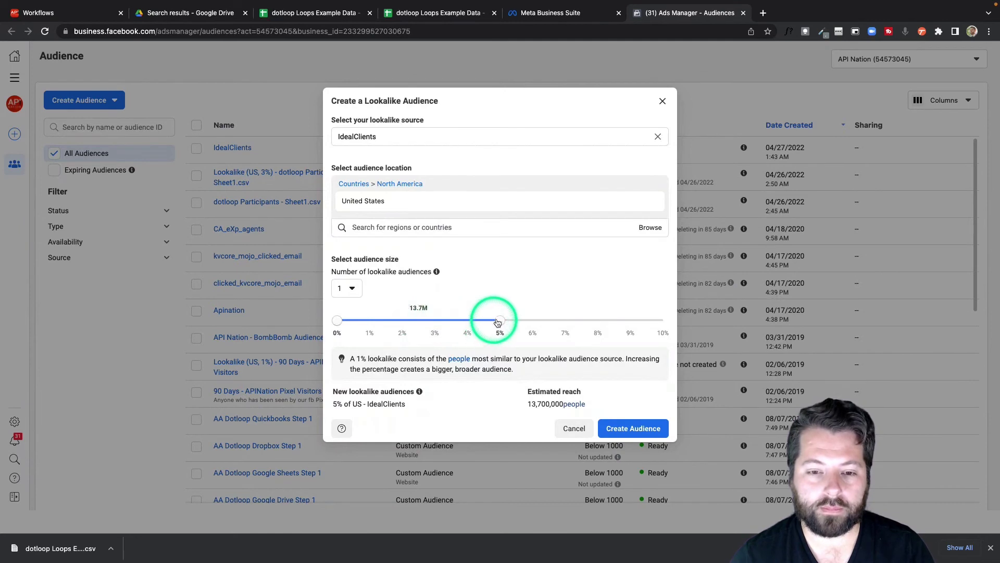
pyautogui.moveTo(501, 321); pyautogui.dragTo(536, 322)
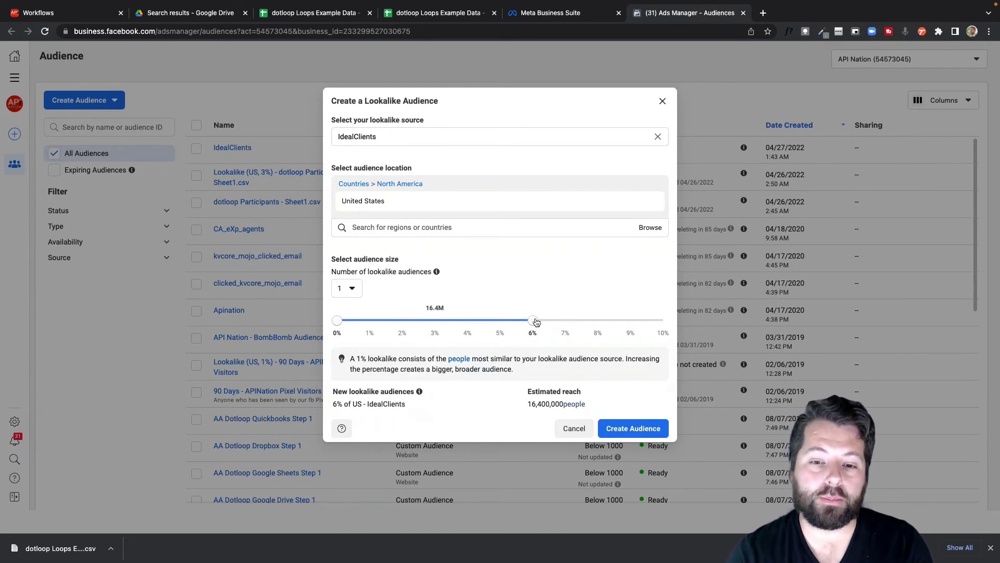
pyautogui.moveTo(537, 322); pyautogui.dragTo(373, 327)
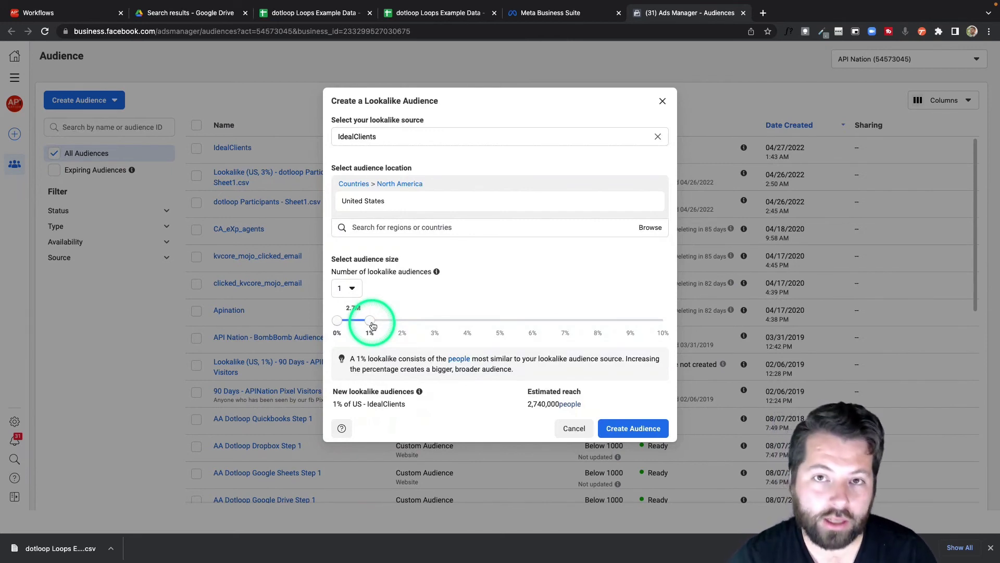
pyautogui.moveTo(373, 327); pyautogui.dragTo(353, 313)
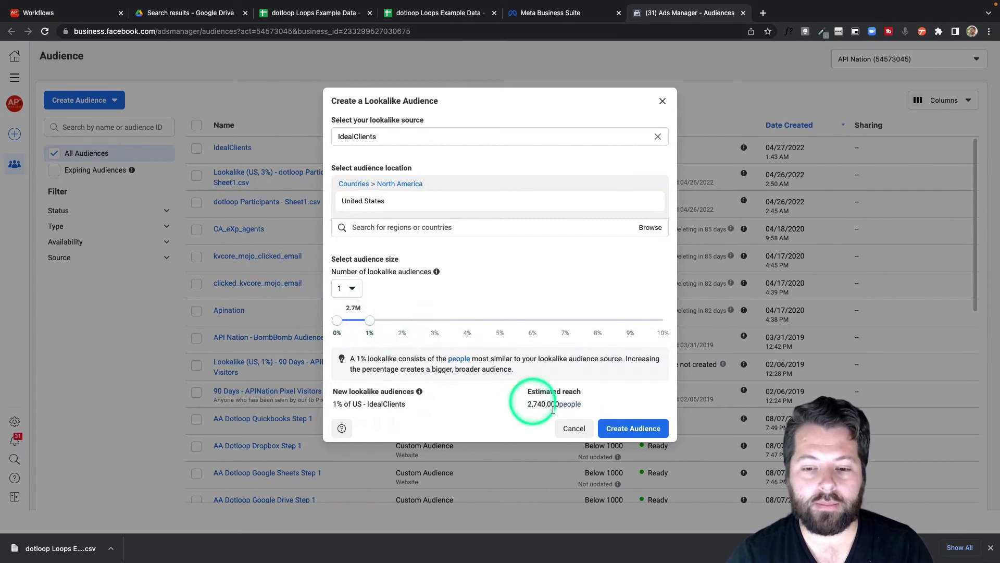
# Create the 'Lookalike (US, 1%) - IdealClients' audience and check its source and rule in the list
pyautogui.click(617, 426)
pyautogui.moveTo(619, 159)
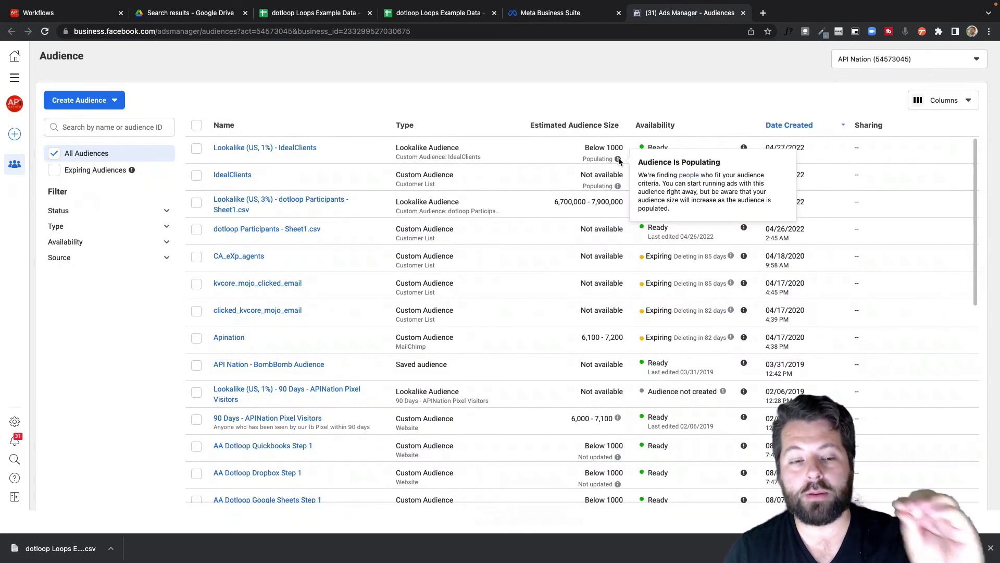
pyautogui.click(425, 139)
pyautogui.moveTo(313, 151)
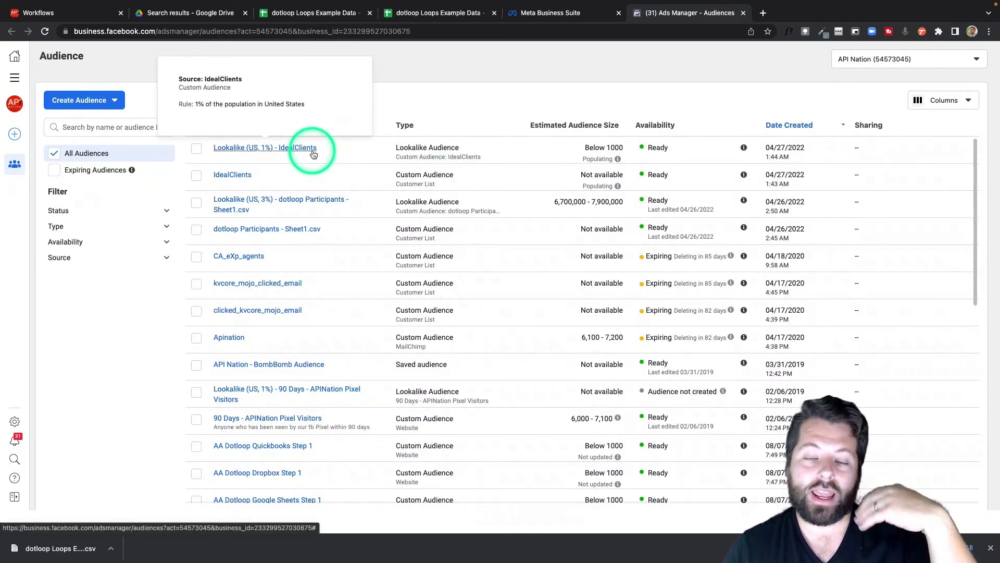